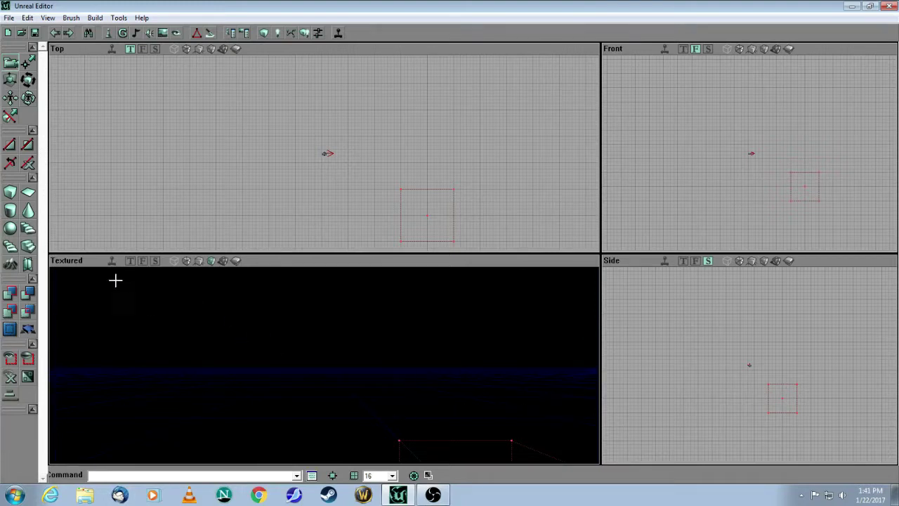
- Build a cube brush with its width and breadth set to 2048, then close the cube builder
{"action": "right_click", "coordinate": [12, 194]}
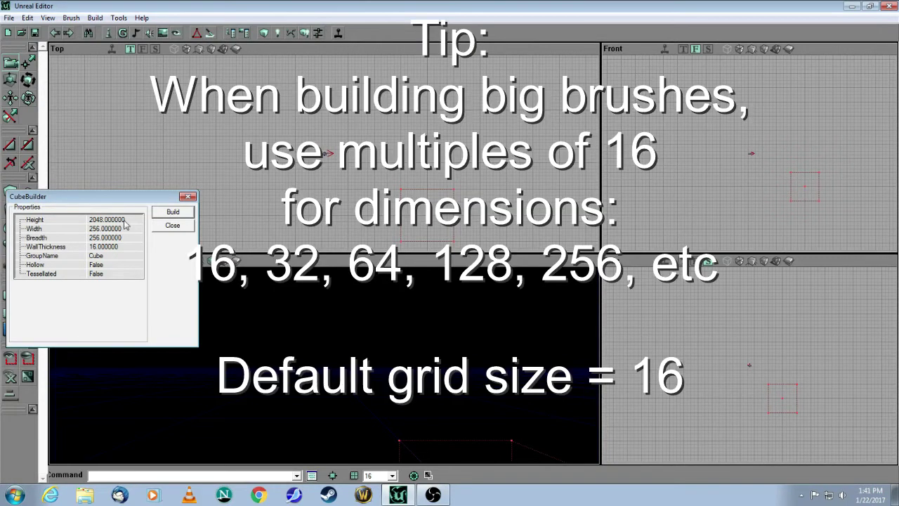
{"action": "left_click", "coordinate": [133, 228]}
{"action": "type", "text": "2"}
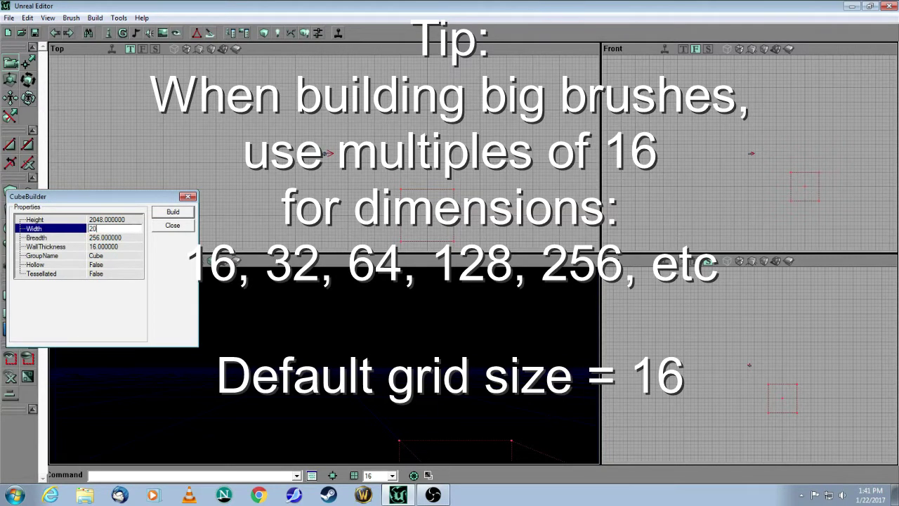
{"action": "type", "text": "048"}
{"action": "left_click", "coordinate": [120, 239]}
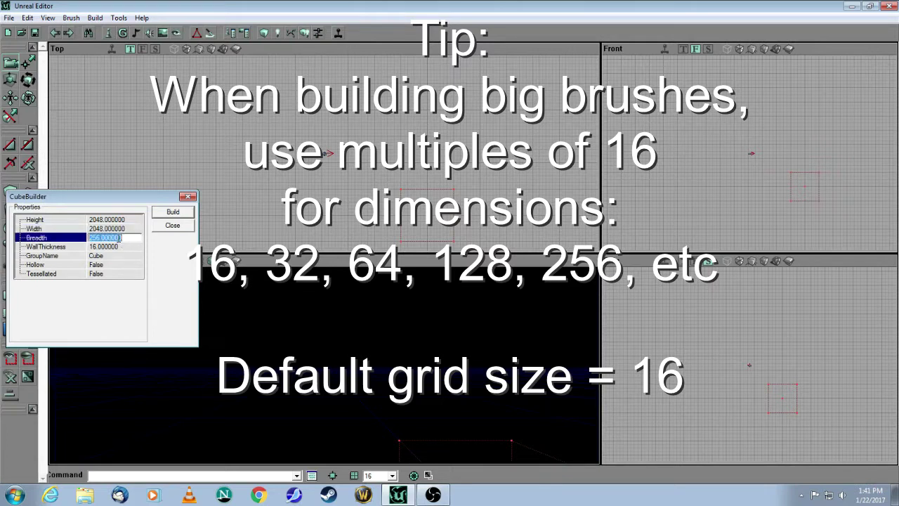
{"action": "type", "text": "2048"}
{"action": "left_click", "coordinate": [159, 213]}
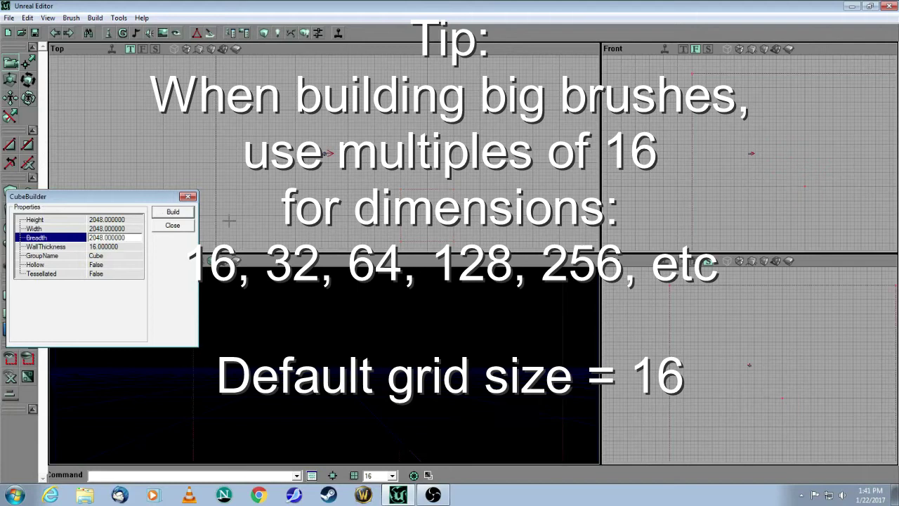
{"action": "left_click", "coordinate": [173, 226]}
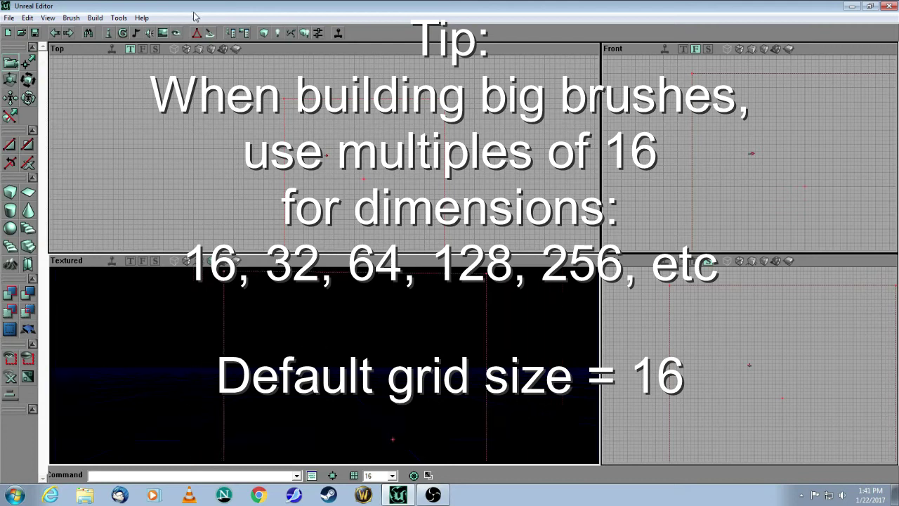
- Load the UTtech1.utx texture package into the texture browser
{"action": "left_click", "coordinate": [163, 33]}
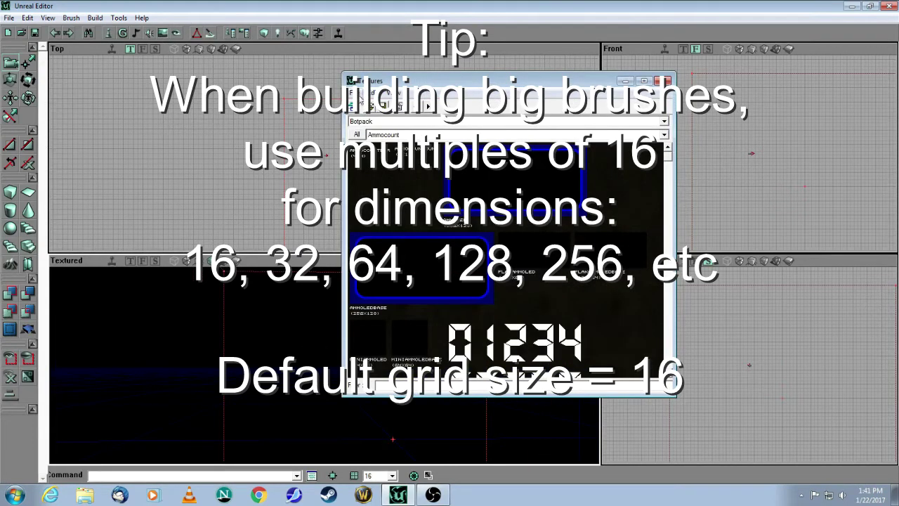
{"action": "left_click", "coordinate": [357, 92]}
{"action": "left_click", "coordinate": [375, 118]}
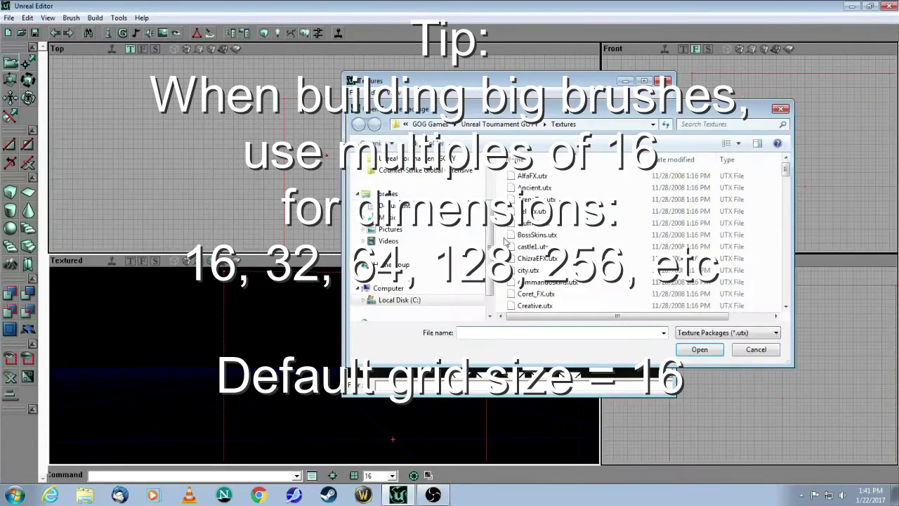
{"action": "left_click", "coordinate": [549, 258]}
{"action": "key", "text": "u"}
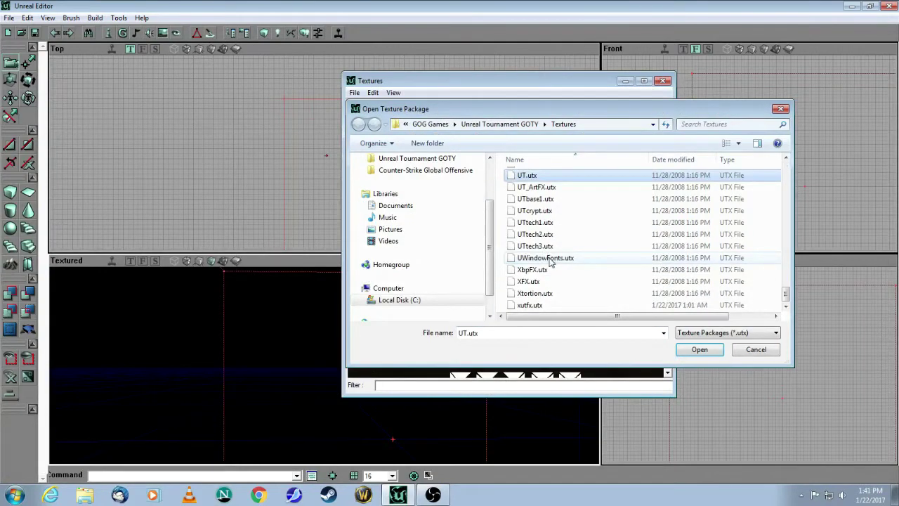
{"action": "left_click", "coordinate": [542, 224]}
{"action": "left_click", "coordinate": [684, 348]}
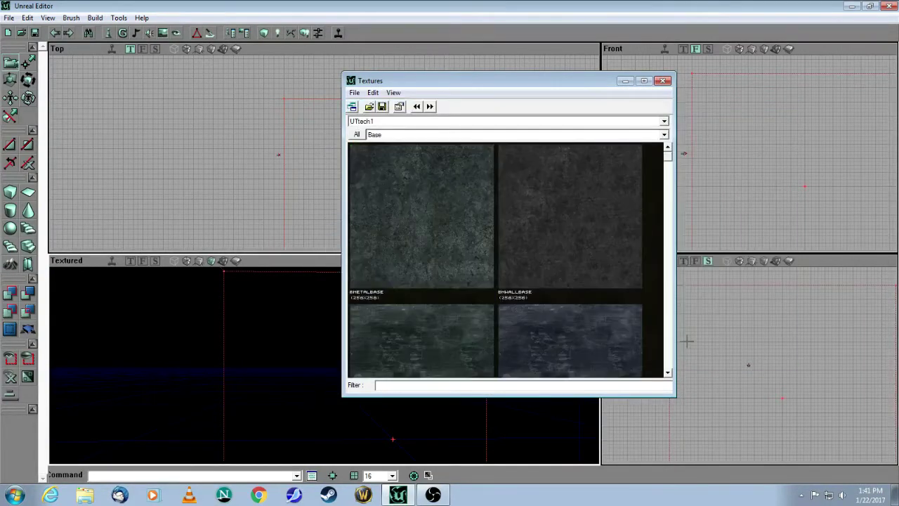
- Choose the ClifBrk1 stone-brick texture from the Wall group of UTtech1 and minimize the texture browser
{"action": "left_click", "coordinate": [415, 135]}
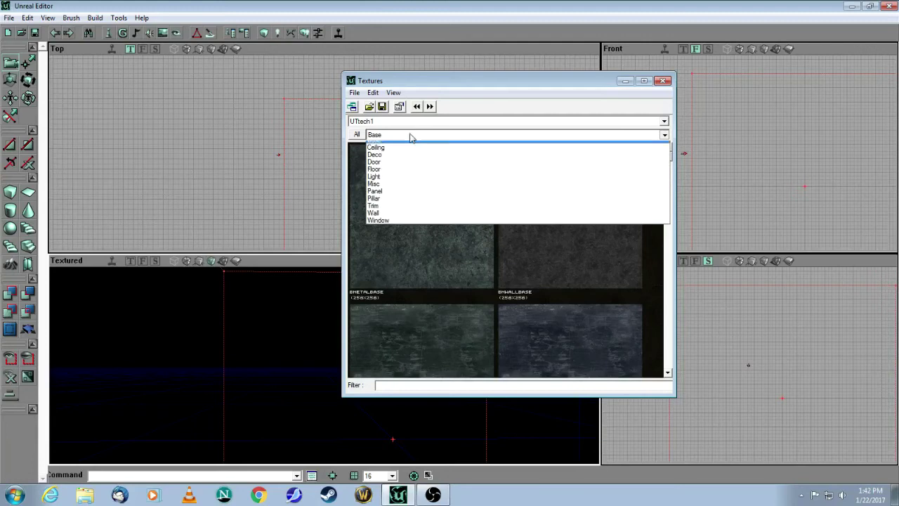
{"action": "left_click", "coordinate": [412, 221]}
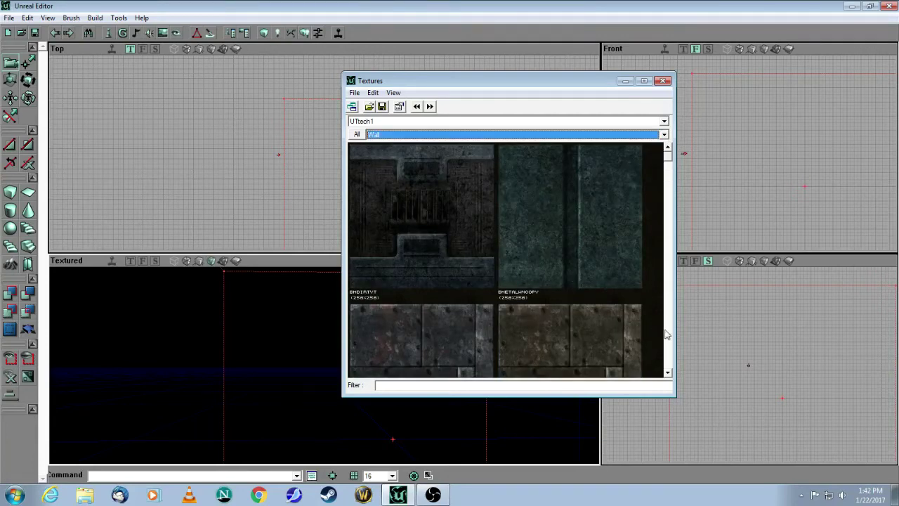
{"action": "scroll", "coordinate": [668, 362], "scroll_direction": "down", "scroll_amount": 5}
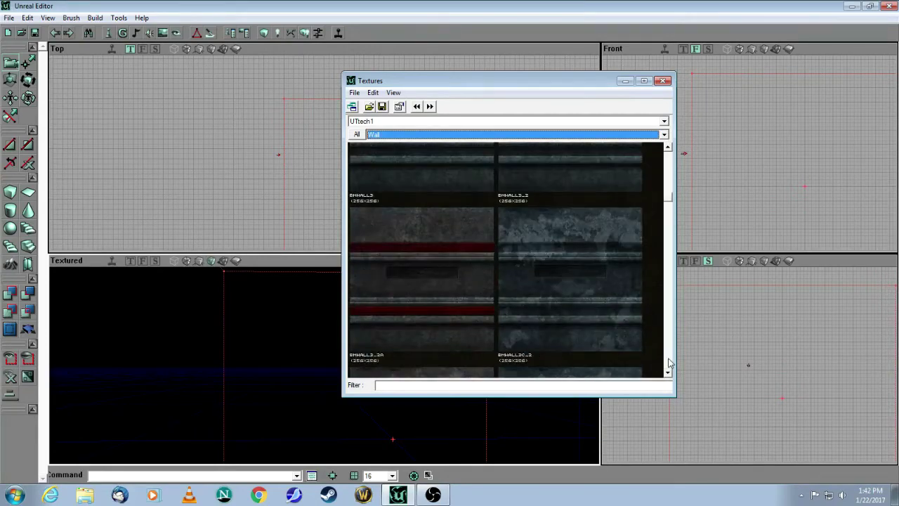
{"action": "scroll", "coordinate": [668, 363], "scroll_direction": "down", "scroll_amount": 3}
{"action": "left_click", "coordinate": [623, 323]}
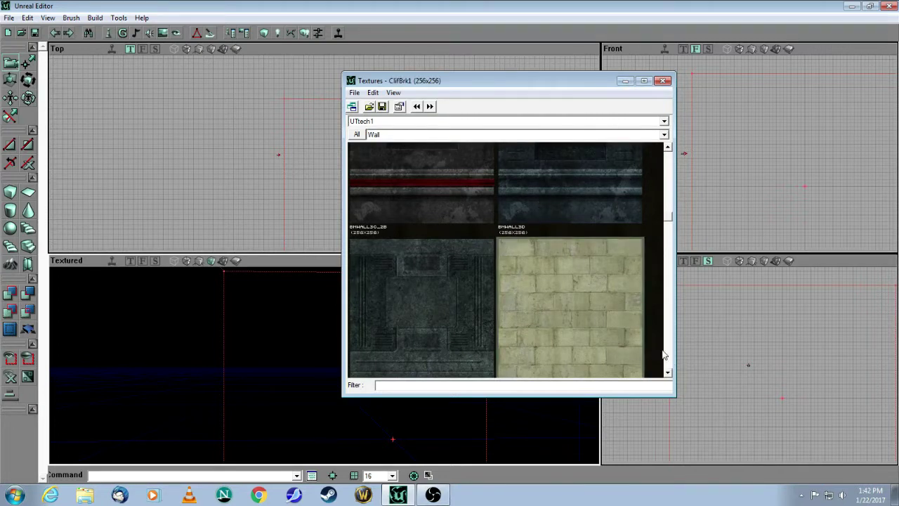
{"action": "left_click", "coordinate": [668, 373]}
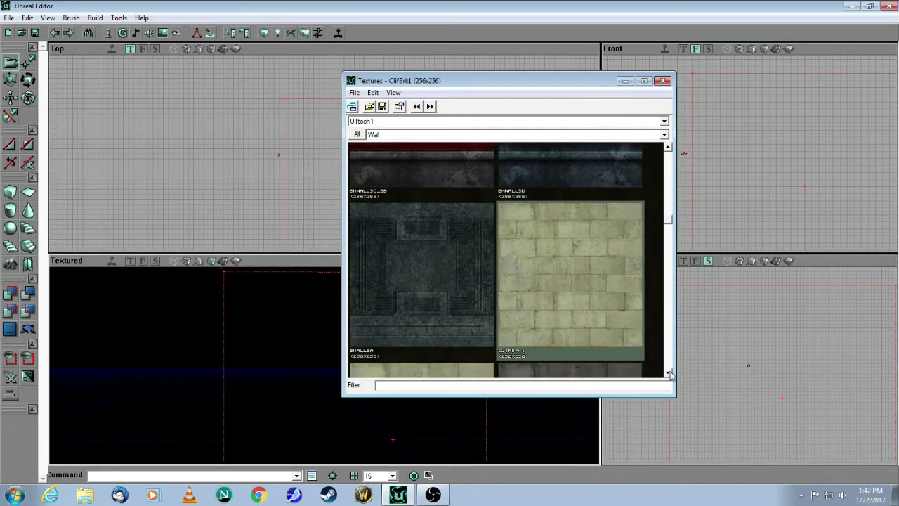
{"action": "left_click", "coordinate": [625, 82]}
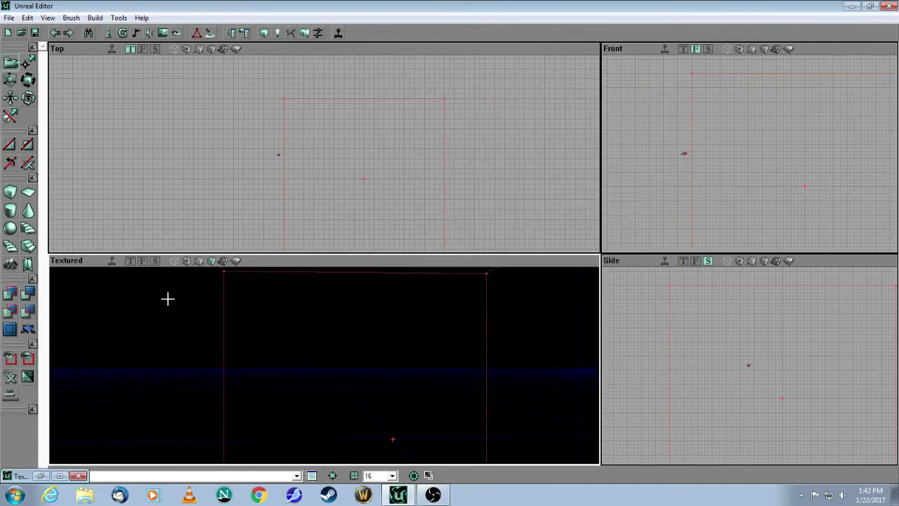
- Subtract the large cube brush from the world to carve a brick-textured room
{"action": "left_click", "coordinate": [30, 295]}
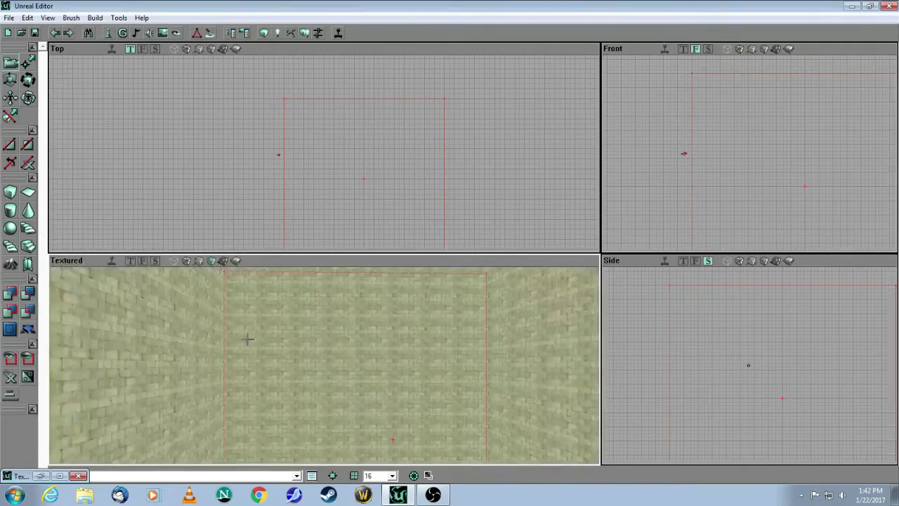
{"action": "left_click_drag", "start_coordinate": [247, 339], "coordinate": [263, 351]}
{"action": "right_click_drag", "start_coordinate": [263, 351], "coordinate": [263, 375]}
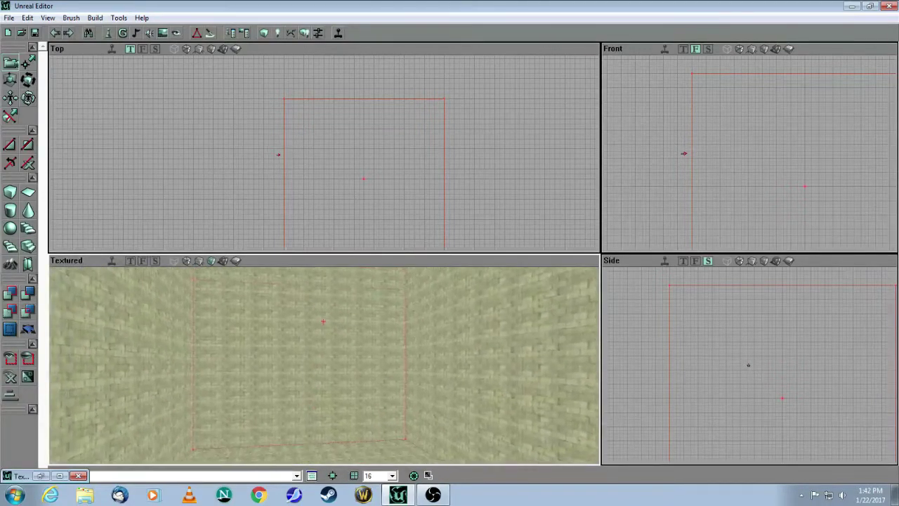
{"action": "left_click_drag", "start_coordinate": [264, 330], "coordinate": [229, 343]}
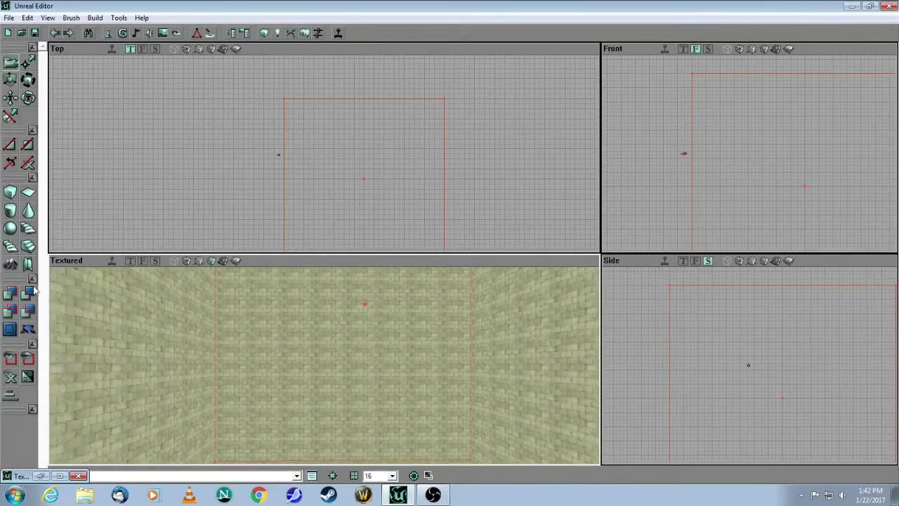
- Build a flat cube brush with height 64, width 512 and breadth 512, then close the cube builder
{"action": "right_click", "coordinate": [10, 197]}
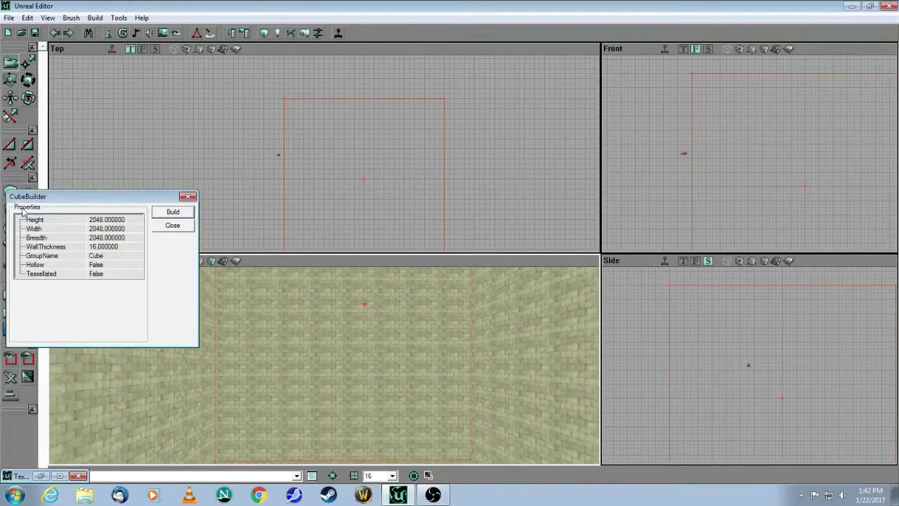
{"action": "left_click", "coordinate": [106, 220]}
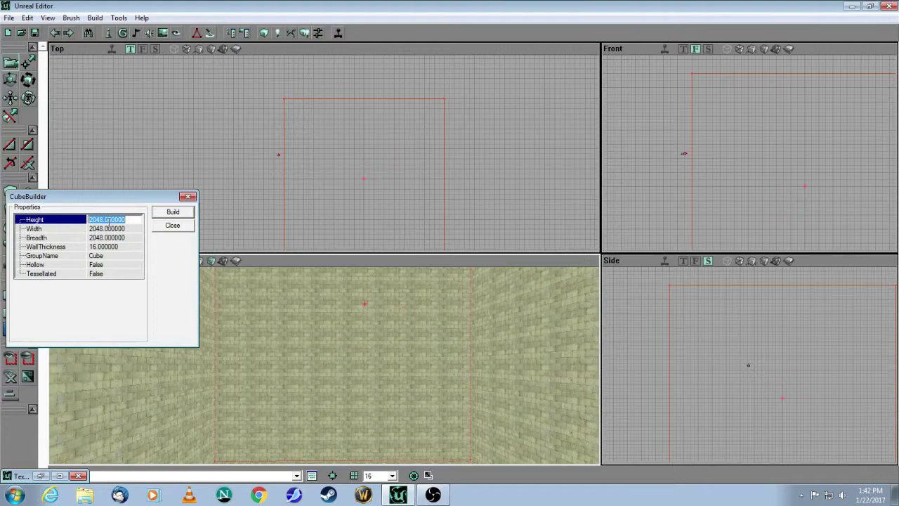
{"action": "type", "text": "64"}
{"action": "key", "text": "Tab"}
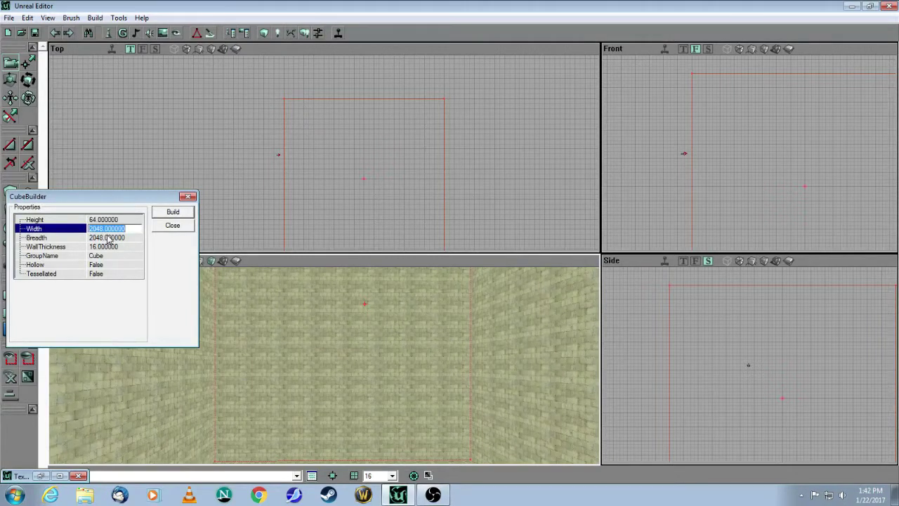
{"action": "type", "text": "512"}
{"action": "key", "text": "Tab"}
{"action": "type", "text": "5"}
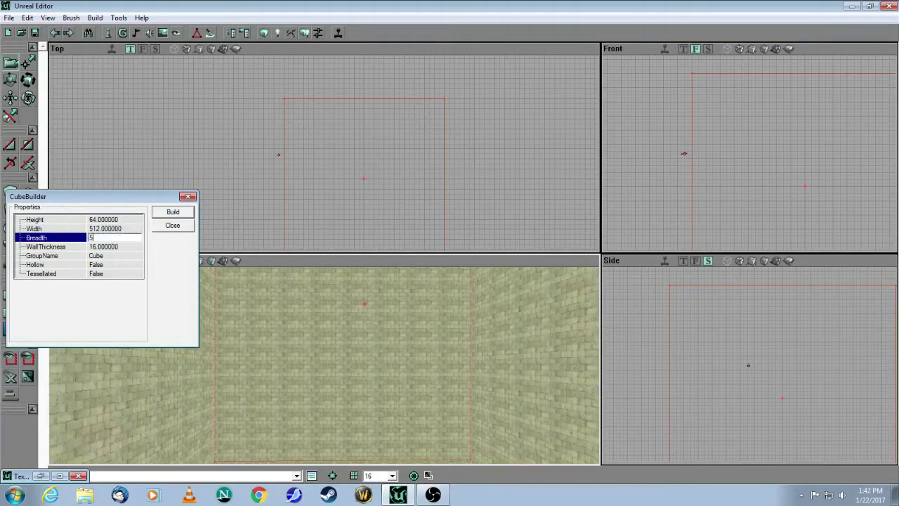
{"action": "left_click", "coordinate": [169, 212]}
{"action": "left_click", "coordinate": [173, 225]}
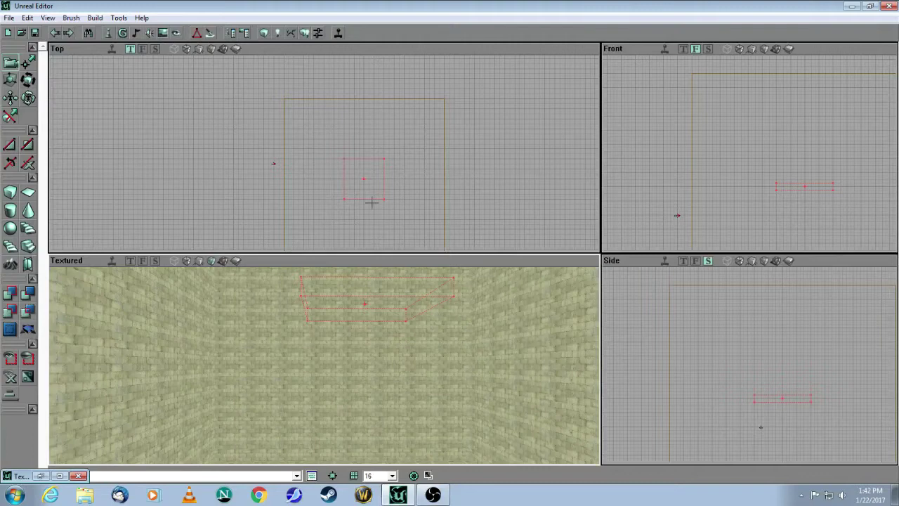
- Turn on real-time preview for the Top, Front, Side and Textured viewports
{"action": "mouse_move", "coordinate": [365, 344]}
{"action": "left_mouse_down"}
{"action": "mouse_move", "coordinate": [351, 349]}
{"action": "mouse_move", "coordinate": [357, 386]}
{"action": "mouse_move", "coordinate": [364, 359]}
{"action": "mouse_move", "coordinate": [354, 380]}
{"action": "mouse_move", "coordinate": [393, 362]}
{"action": "mouse_move", "coordinate": [422, 371]}
{"action": "left_mouse_up"}
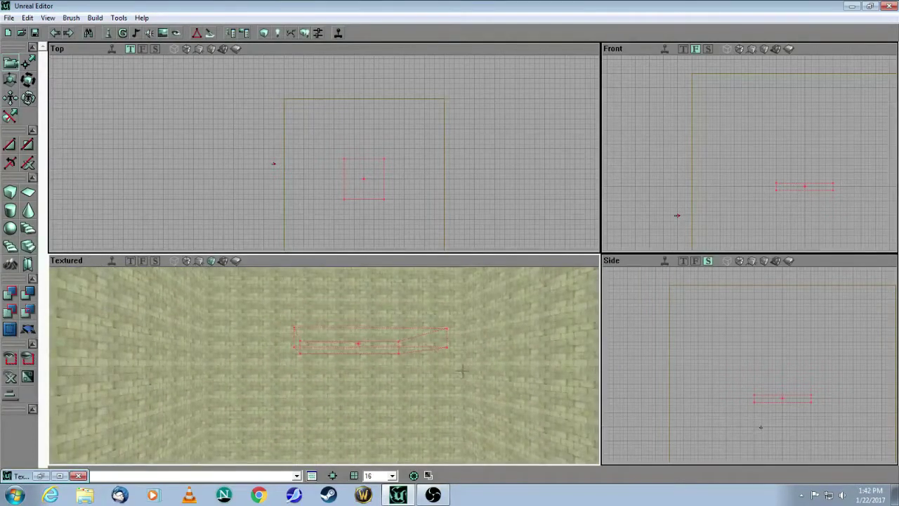
{"action": "mouse_move", "coordinate": [762, 353]}
{"action": "left_mouse_down"}
{"action": "mouse_move", "coordinate": [766, 363]}
{"action": "mouse_move", "coordinate": [753, 335]}
{"action": "left_mouse_up"}
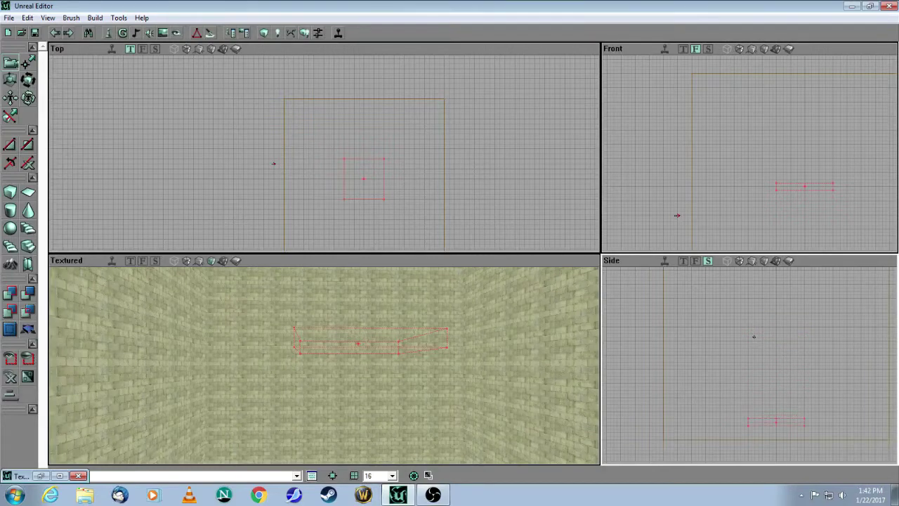
{"action": "left_click_drag", "start_coordinate": [753, 393], "coordinate": [754, 292]}
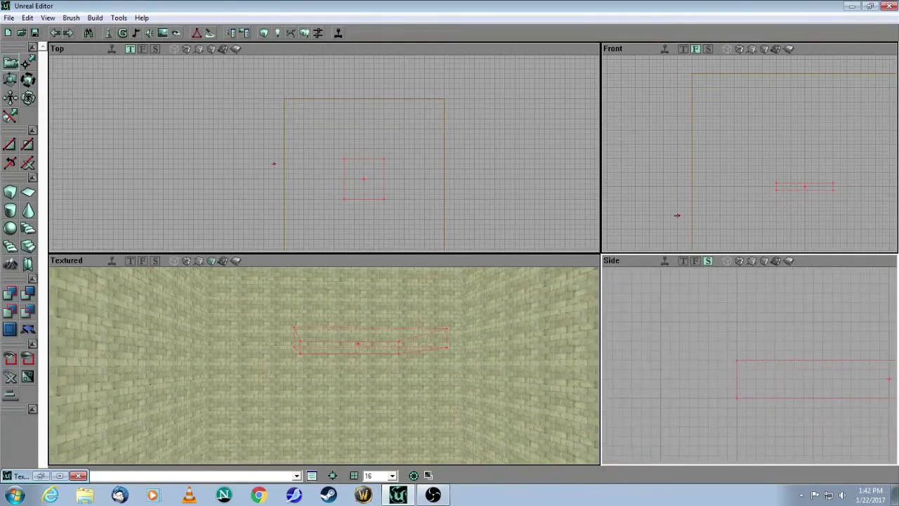
{"action": "left_click_drag", "start_coordinate": [461, 193], "coordinate": [461, 245]}
{"action": "mouse_move", "coordinate": [410, 326]}
{"action": "left_mouse_down"}
{"action": "mouse_move", "coordinate": [410, 306]}
{"action": "mouse_move", "coordinate": [402, 368]}
{"action": "mouse_move", "coordinate": [399, 324]}
{"action": "left_mouse_up"}
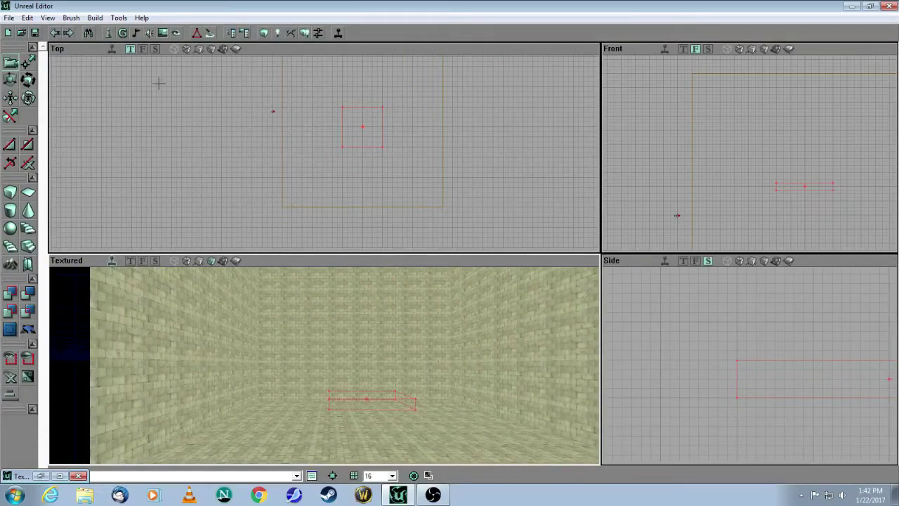
{"action": "left_click", "coordinate": [665, 51]}
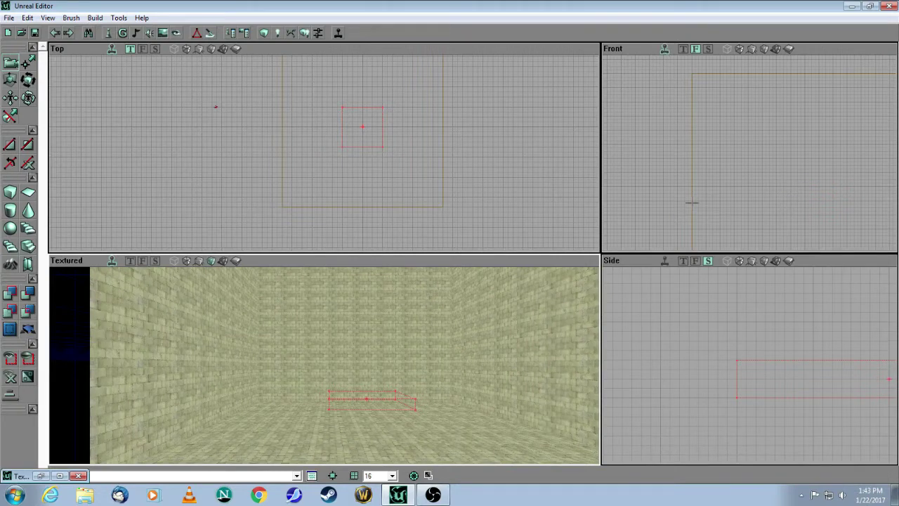
{"action": "left_click", "coordinate": [665, 264]}
- Move the flat brush horizontally in the Top view toward the room's lower-left corner, a short distance from the left wall
{"action": "mouse_move", "coordinate": [428, 373]}
{"action": "left_mouse_down"}
{"action": "mouse_move", "coordinate": [426, 421]}
{"action": "mouse_move", "coordinate": [414, 179]}
{"action": "mouse_move", "coordinate": [385, 197]}
{"action": "mouse_move", "coordinate": [389, 225]}
{"action": "mouse_move", "coordinate": [389, 184]}
{"action": "mouse_move", "coordinate": [307, 242]}
{"action": "mouse_move", "coordinate": [307, 201]}
{"action": "left_mouse_up"}
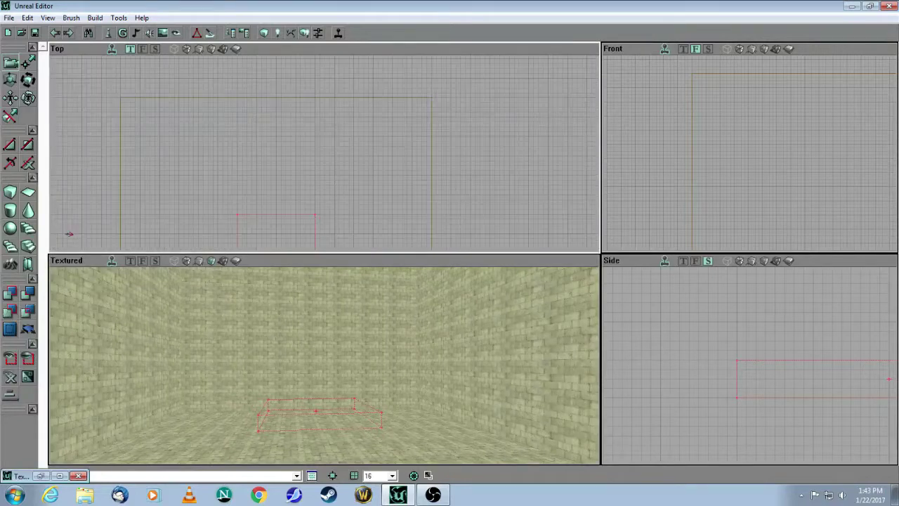
{"action": "mouse_move", "coordinate": [389, 167]}
{"action": "left_mouse_down"}
{"action": "mouse_move", "coordinate": [424, 54]}
{"action": "mouse_move", "coordinate": [388, 169]}
{"action": "mouse_move", "coordinate": [337, 186]}
{"action": "left_mouse_up"}
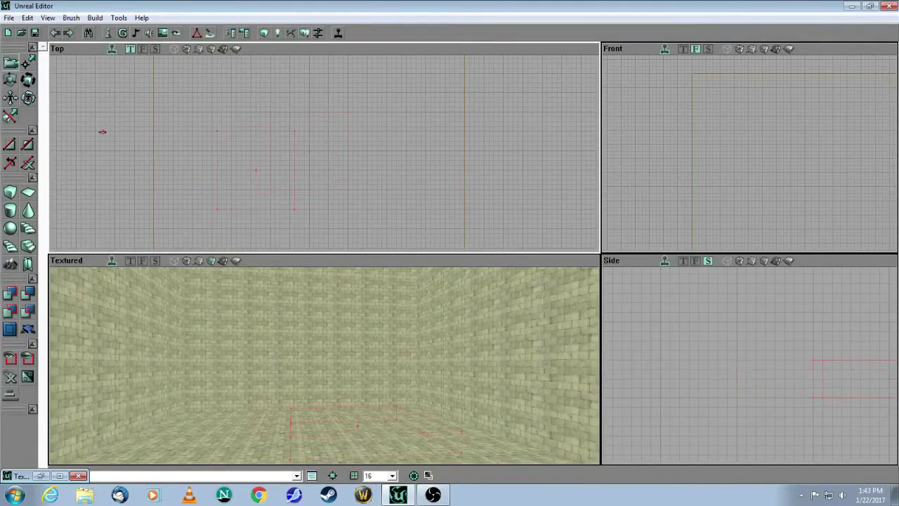
{"action": "left_click_drag", "start_coordinate": [384, 139], "coordinate": [384, 105]}
{"action": "mouse_move", "coordinate": [385, 139]}
{"action": "left_mouse_down"}
{"action": "mouse_move", "coordinate": [433, 29]}
{"action": "mouse_move", "coordinate": [384, 142]}
{"action": "mouse_move", "coordinate": [384, 116]}
{"action": "left_mouse_up"}
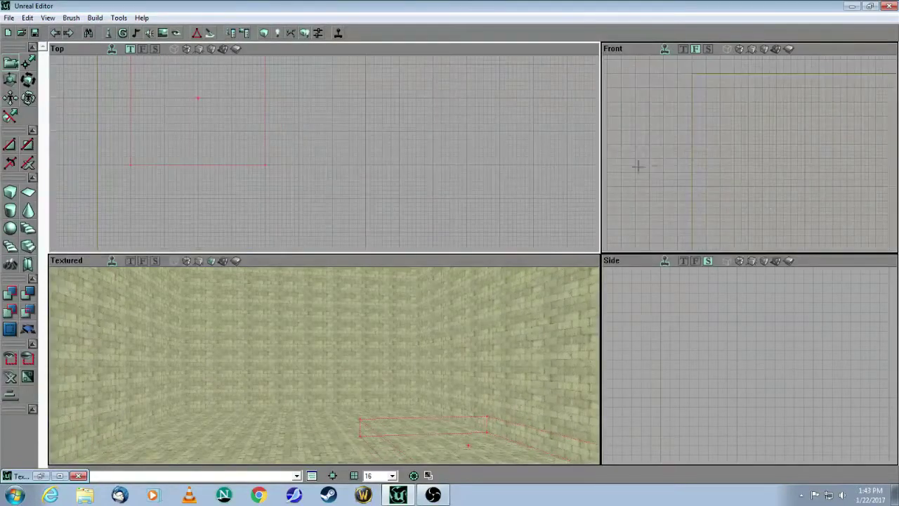
{"action": "mouse_move", "coordinate": [639, 167]}
{"action": "left_mouse_down"}
{"action": "mouse_move", "coordinate": [606, 115]}
{"action": "mouse_move", "coordinate": [616, 68]}
{"action": "left_mouse_up"}
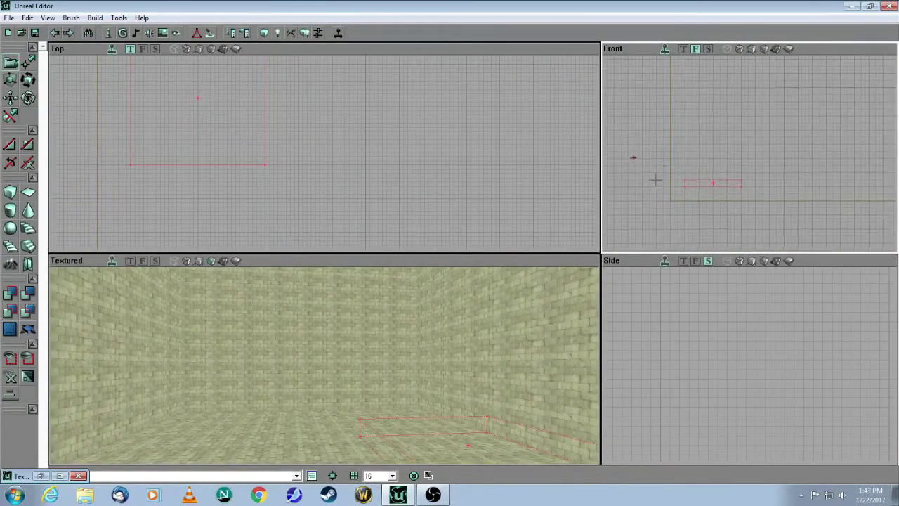
{"action": "mouse_move", "coordinate": [767, 317]}
{"action": "left_mouse_down"}
{"action": "mouse_move", "coordinate": [766, 344]}
{"action": "mouse_move", "coordinate": [734, 296]}
{"action": "left_mouse_up"}
{"action": "mouse_move", "coordinate": [482, 362]}
{"action": "left_mouse_down"}
{"action": "mouse_move", "coordinate": [486, 414]}
{"action": "mouse_move", "coordinate": [510, 424]}
{"action": "left_mouse_up"}
{"action": "left_click_drag", "start_coordinate": [524, 362], "coordinate": [527, 362]}
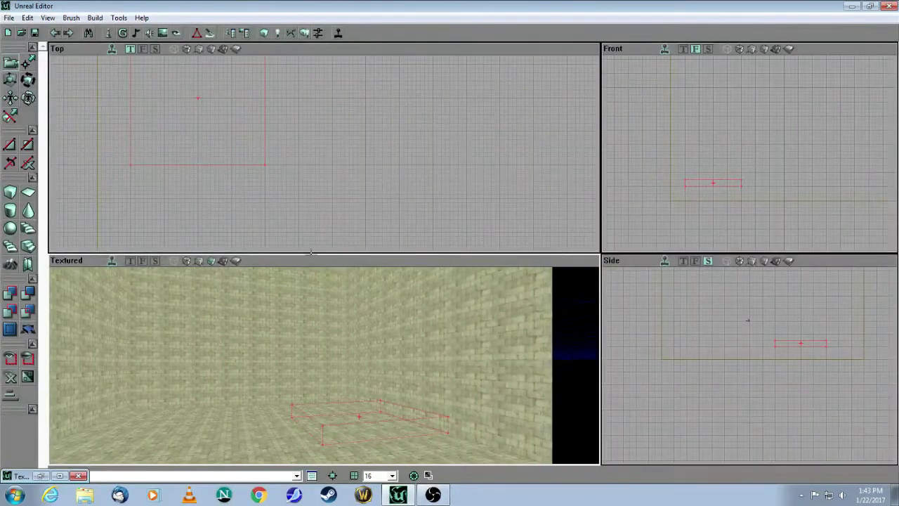
- Choose the pmbfloor-B texture from the Floor group of the UTtech1 package, then minimize the texture browser
{"action": "left_click", "coordinate": [163, 34]}
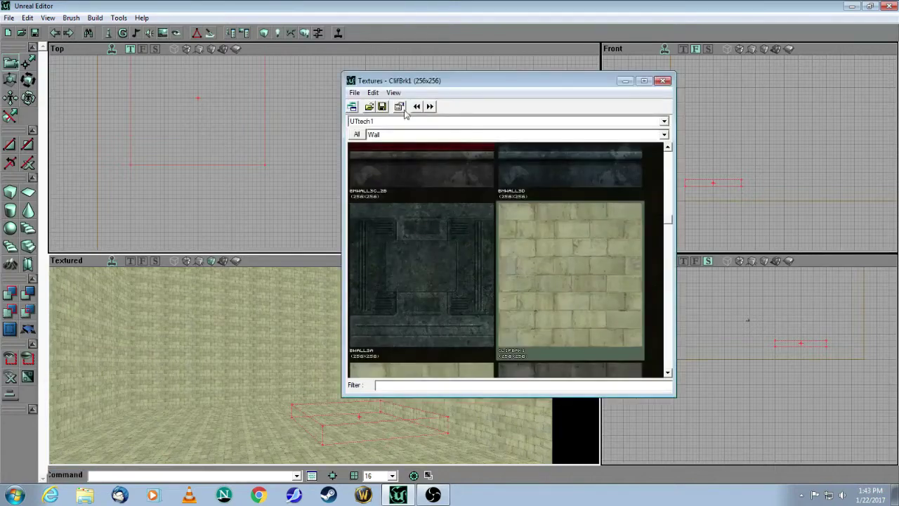
{"action": "left_click", "coordinate": [399, 135]}
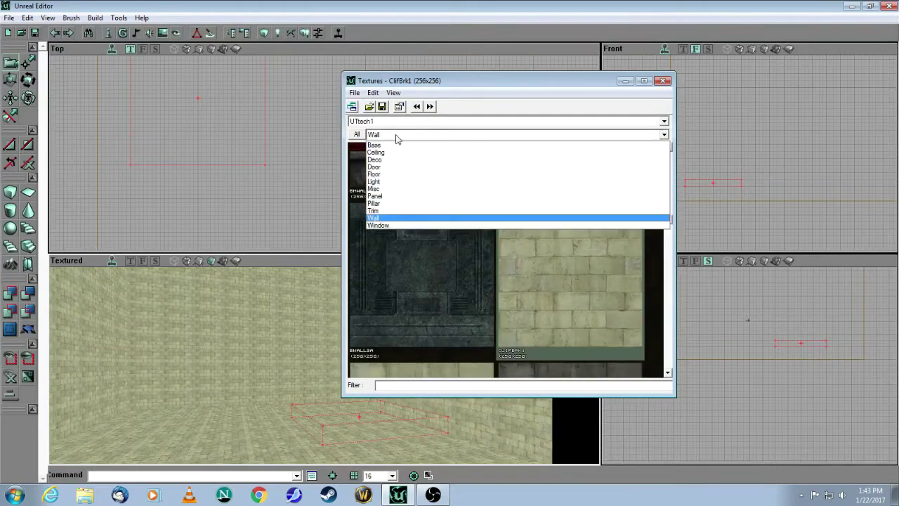
{"action": "left_click", "coordinate": [385, 172]}
{"action": "left_click", "coordinate": [474, 235]}
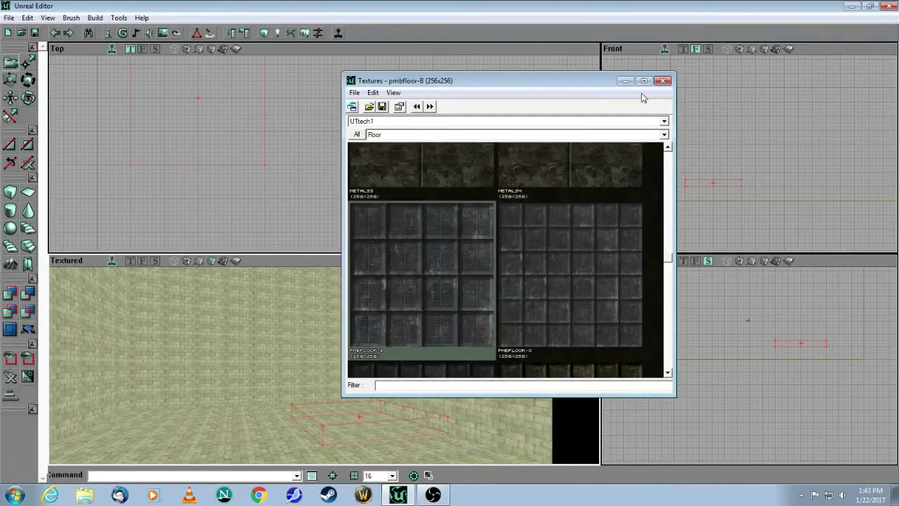
{"action": "left_click", "coordinate": [625, 82]}
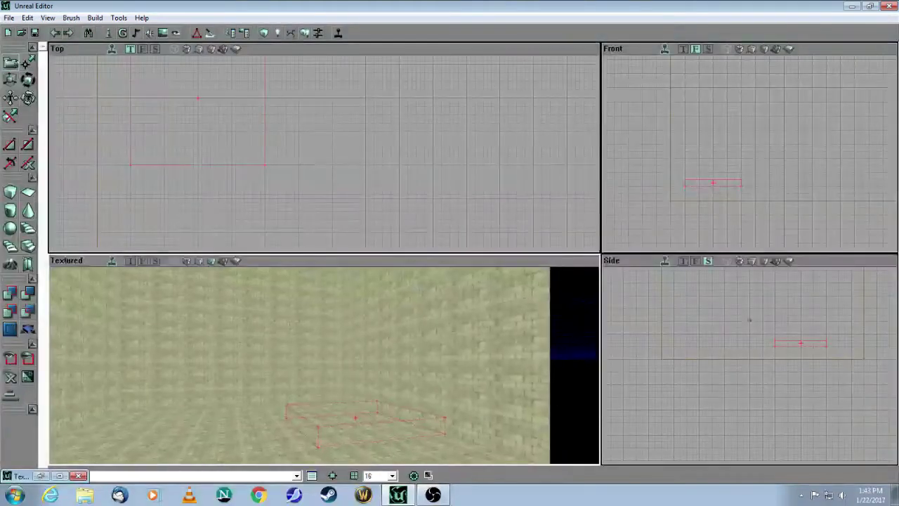
- Add the flat brush to the world as a solid platform textured with pmbfloor-B
{"action": "left_click_drag", "start_coordinate": [364, 350], "coordinate": [376, 366]}
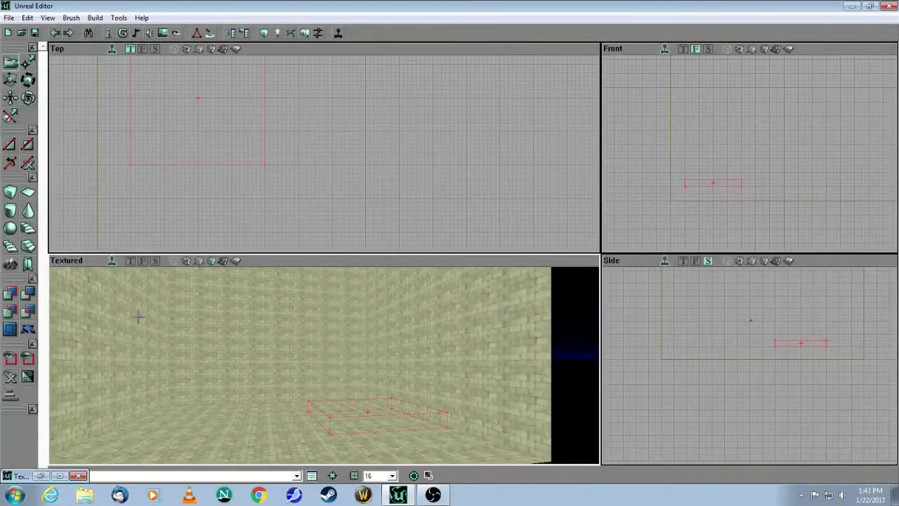
{"action": "left_click", "coordinate": [10, 294]}
{"action": "mouse_move", "coordinate": [197, 385]}
{"action": "left_mouse_down"}
{"action": "mouse_move", "coordinate": [203, 343]}
{"action": "mouse_move", "coordinate": [228, 330]}
{"action": "mouse_move", "coordinate": [210, 365]}
{"action": "mouse_move", "coordinate": [204, 322]}
{"action": "mouse_move", "coordinate": [224, 344]}
{"action": "mouse_move", "coordinate": [222, 359]}
{"action": "mouse_move", "coordinate": [244, 302]}
{"action": "mouse_move", "coordinate": [309, 270]}
{"action": "mouse_move", "coordinate": [302, 309]}
{"action": "mouse_move", "coordinate": [333, 288]}
{"action": "mouse_move", "coordinate": [295, 337]}
{"action": "left_mouse_up"}
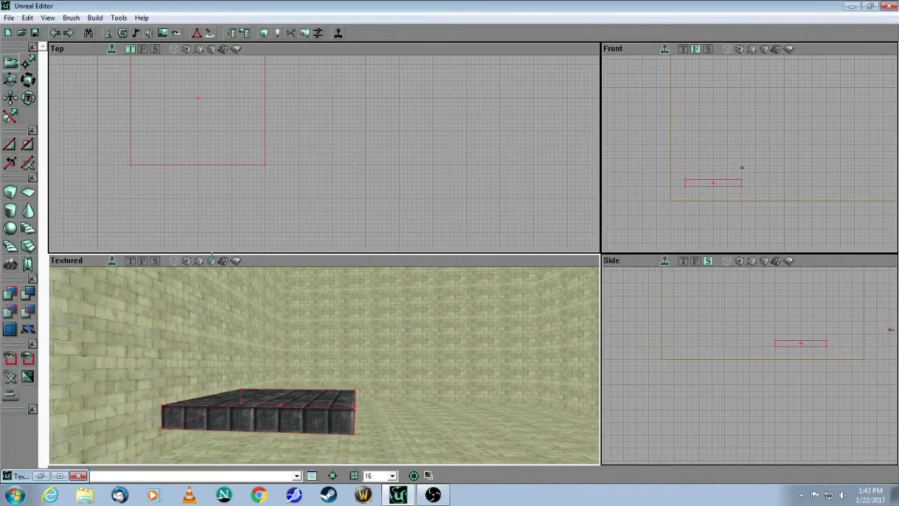
- Move the red builder brush off the platform in the Top view, to outside the room's left wall
{"action": "scroll", "coordinate": [274, 187], "scroll_direction": "down", "scroll_amount": 5}
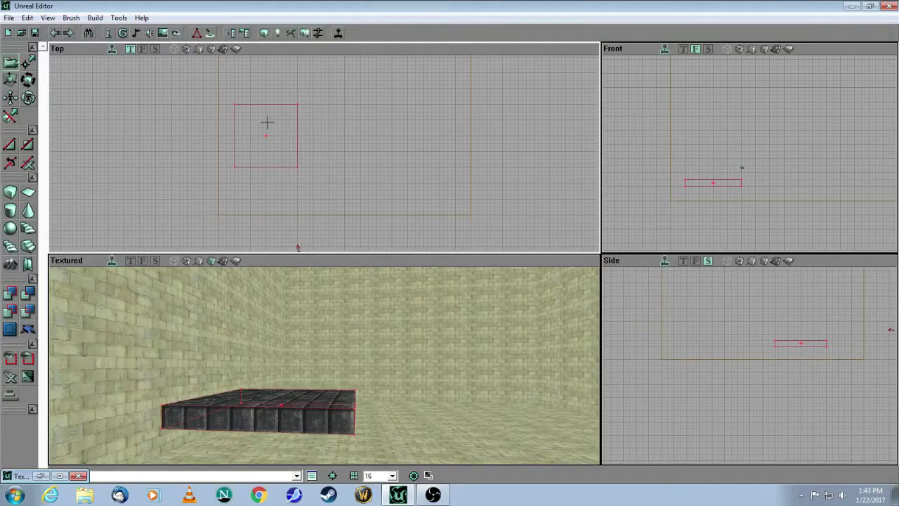
{"action": "left_click_drag", "start_coordinate": [266, 136], "coordinate": [250, 114], "text": "ctrl"}
{"action": "left_click_drag", "start_coordinate": [297, 247], "coordinate": [233, 272], "text": "ctrl"}
{"action": "left_click_drag", "start_coordinate": [273, 120], "coordinate": [269, 123], "text": "ctrl"}
{"action": "mouse_move", "coordinate": [385, 302]}
{"action": "left_mouse_down"}
{"action": "mouse_move", "coordinate": [371, 337]}
{"action": "mouse_move", "coordinate": [350, 321]}
{"action": "left_mouse_up"}
{"action": "mouse_move", "coordinate": [375, 175]}
{"action": "left_mouse_down"}
{"action": "mouse_move", "coordinate": [394, 228]}
{"action": "mouse_move", "coordinate": [399, 83]}
{"action": "mouse_move", "coordinate": [353, 175]}
{"action": "left_mouse_up"}
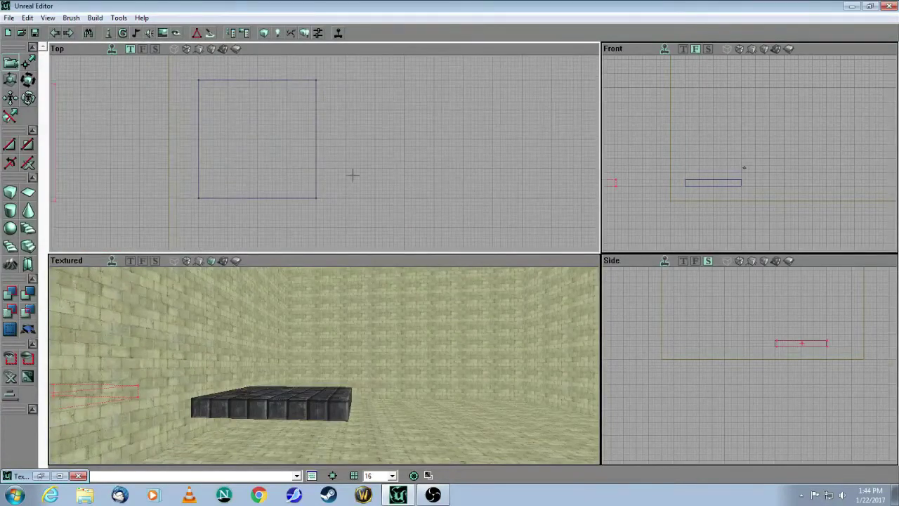
- Select the room's subtracted brush in the Top view and examine its outline in the Textured view
{"action": "left_click", "coordinate": [316, 151]}
{"action": "left_click_drag", "start_coordinate": [302, 174], "coordinate": [310, 216]}
{"action": "left_click", "coordinate": [185, 163]}
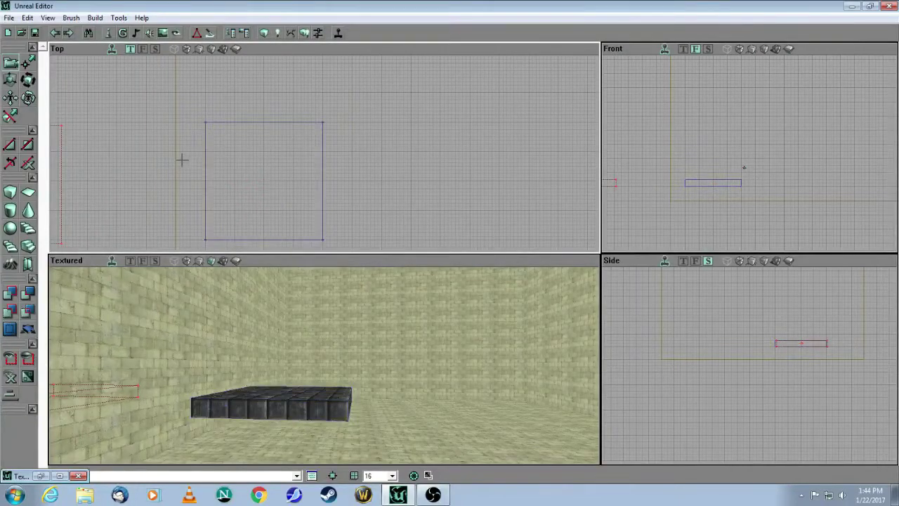
{"action": "left_click", "coordinate": [176, 155]}
{"action": "mouse_move", "coordinate": [174, 293]}
{"action": "left_mouse_down"}
{"action": "mouse_move", "coordinate": [173, 365]}
{"action": "mouse_move", "coordinate": [183, 295]}
{"action": "mouse_move", "coordinate": [176, 370]}
{"action": "left_mouse_up"}
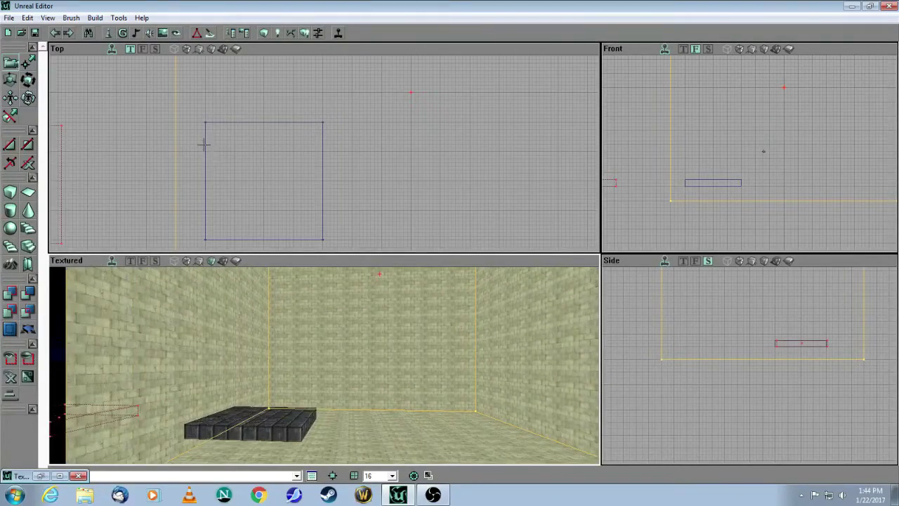
- Duplicate the platform brush and move the copy right in the Top view, level with the original and 128 units away
{"action": "left_click", "coordinate": [204, 142]}
{"action": "mouse_move", "coordinate": [410, 410]}
{"action": "left_mouse_down"}
{"action": "mouse_move", "coordinate": [402, 383]}
{"action": "mouse_move", "coordinate": [402, 413]}
{"action": "mouse_move", "coordinate": [402, 399]}
{"action": "left_mouse_up"}
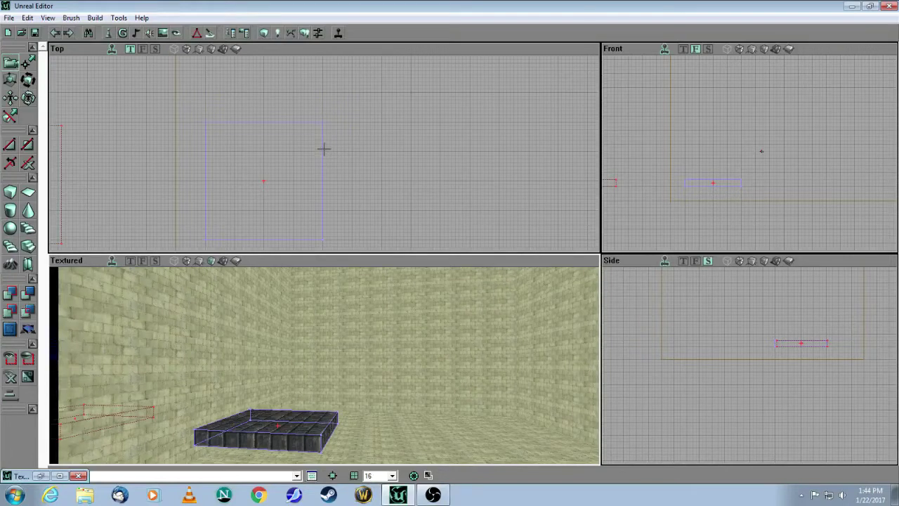
{"action": "right_click", "coordinate": [324, 148]}
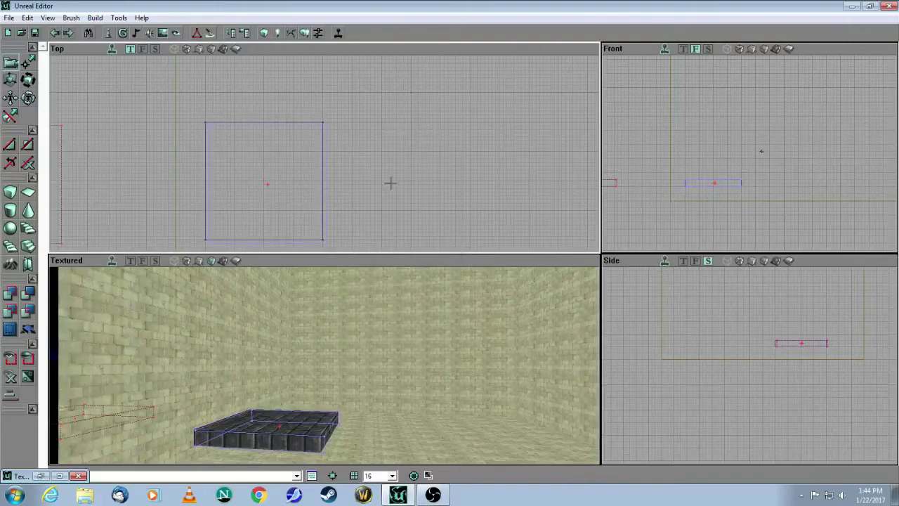
{"action": "mouse_move", "coordinate": [352, 187]}
{"action": "left_mouse_down", "text": "ctrl"}
{"action": "mouse_move", "coordinate": [502, 180]}
{"action": "mouse_move", "coordinate": [502, 153]}
{"action": "mouse_move", "coordinate": [493, 140]}
{"action": "mouse_move", "coordinate": [350, 211]}
{"action": "mouse_move", "coordinate": [350, 197]}
{"action": "left_mouse_up", "text": "ctrl"}
{"action": "left_click_drag", "start_coordinate": [730, 187], "coordinate": [710, 154]}
- Rebuild the level geometry to make the duplicated platform solid
{"action": "scroll", "coordinate": [745, 122], "scroll_direction": "up", "scroll_amount": 3}
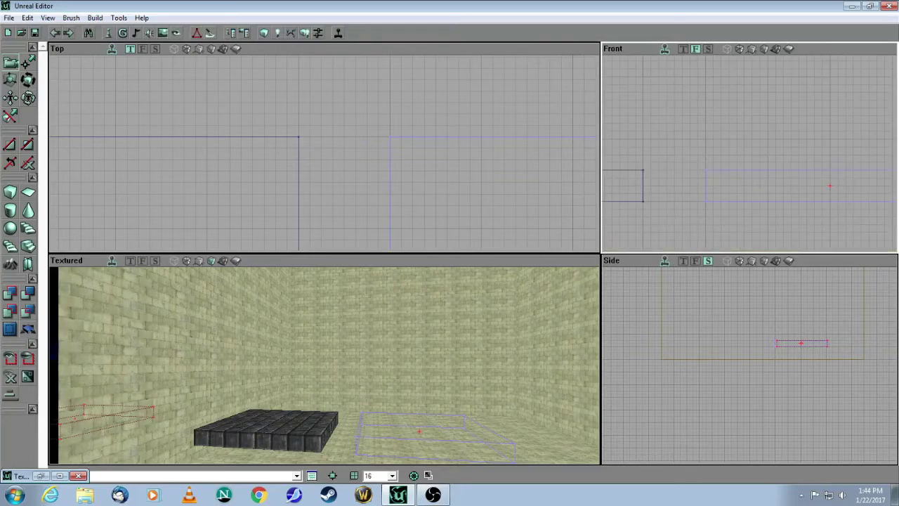
{"action": "left_click_drag", "start_coordinate": [742, 318], "coordinate": [714, 233]}
{"action": "left_click_drag", "start_coordinate": [672, 210], "coordinate": [675, 226]}
{"action": "mouse_move", "coordinate": [471, 336]}
{"action": "left_mouse_down"}
{"action": "mouse_move", "coordinate": [453, 358]}
{"action": "mouse_move", "coordinate": [454, 337]}
{"action": "mouse_move", "coordinate": [471, 340]}
{"action": "mouse_move", "coordinate": [471, 361]}
{"action": "mouse_move", "coordinate": [476, 351]}
{"action": "mouse_move", "coordinate": [345, 402]}
{"action": "left_mouse_up"}
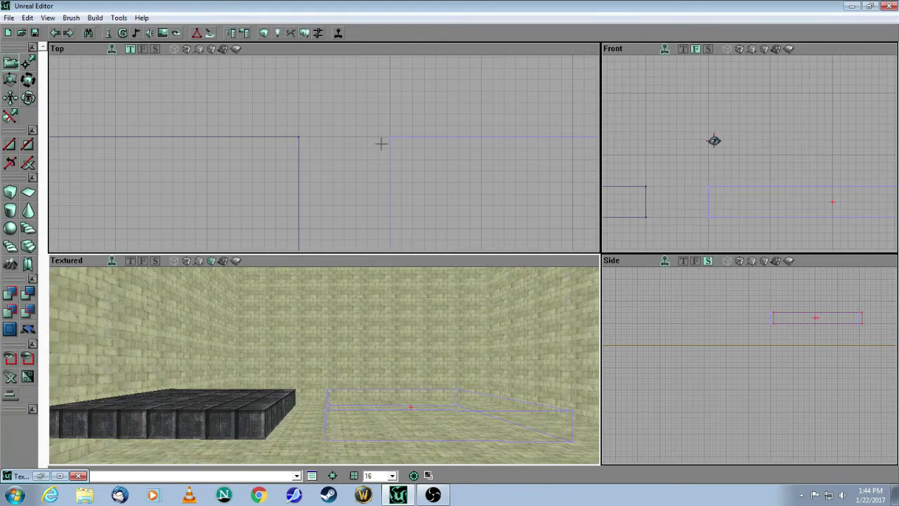
{"action": "left_click", "coordinate": [266, 35]}
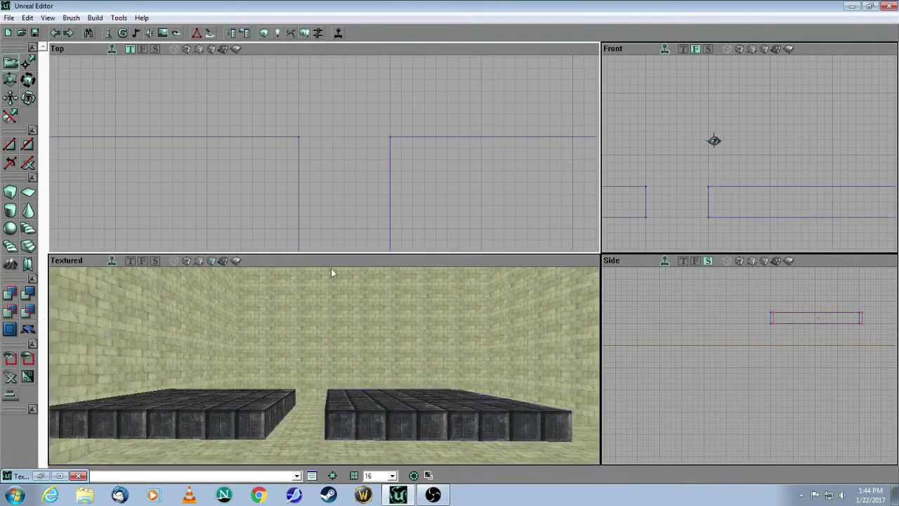
- Build a cube brush with height 64, width 128 and breadth 128, then close the cube builder
{"action": "left_click_drag", "start_coordinate": [324, 332], "coordinate": [327, 386]}
{"action": "left_click_drag", "start_coordinate": [346, 195], "coordinate": [344, 266]}
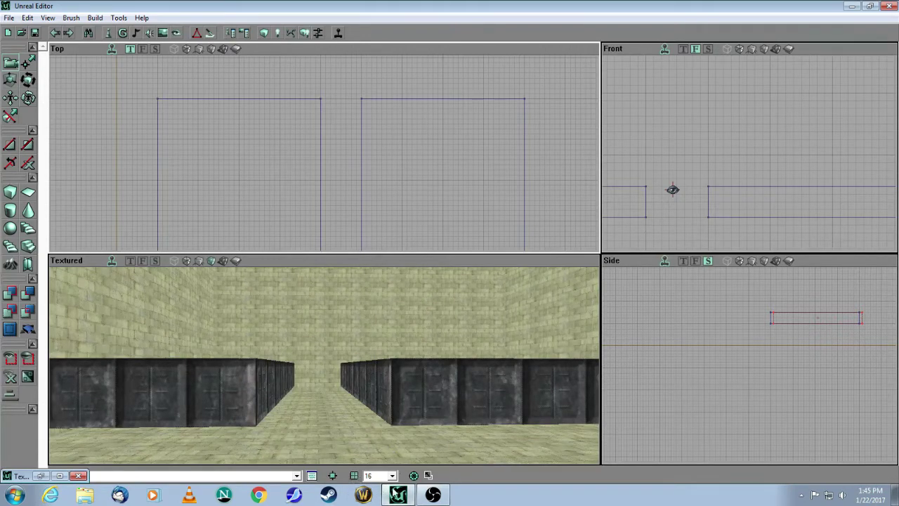
{"action": "left_click_drag", "start_coordinate": [326, 170], "coordinate": [344, 219]}
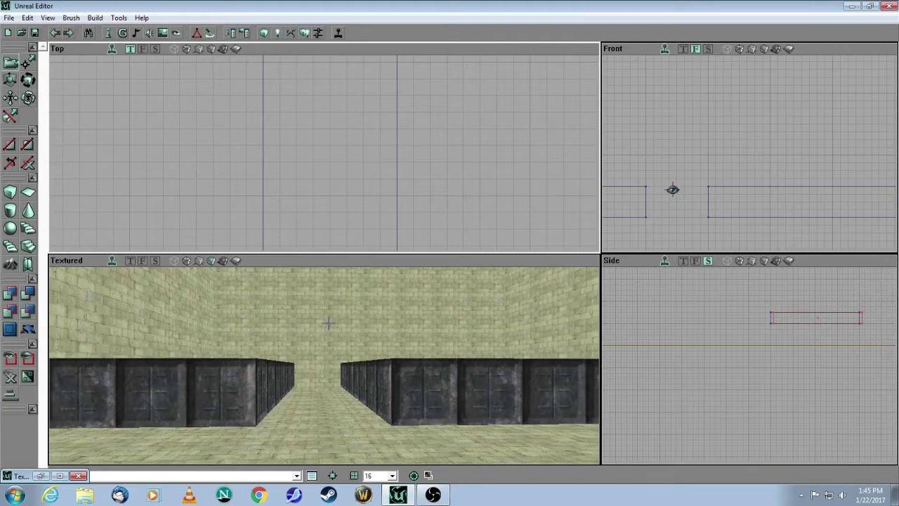
{"action": "scroll", "coordinate": [225, 203], "scroll_direction": "down", "scroll_amount": 4}
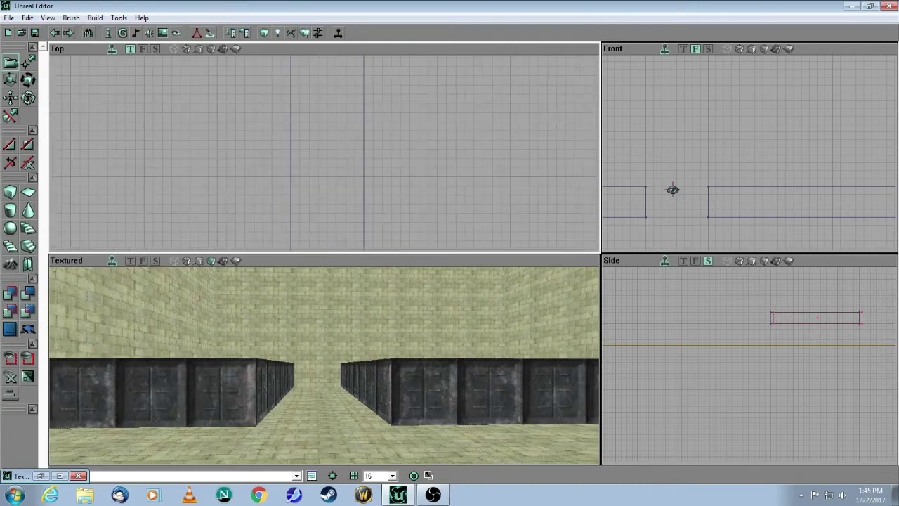
{"action": "right_click", "coordinate": [10, 194]}
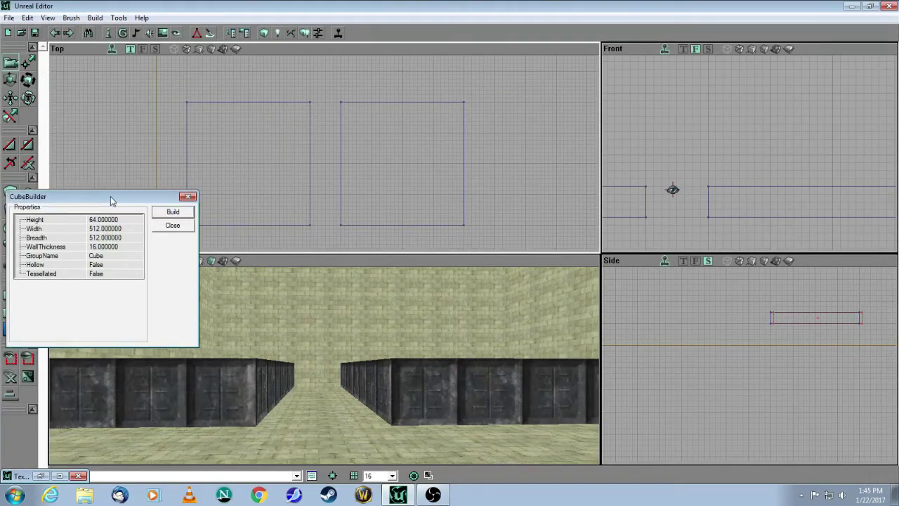
{"action": "left_click_drag", "start_coordinate": [111, 200], "coordinate": [339, 245]}
{"action": "left_click", "coordinate": [355, 274]}
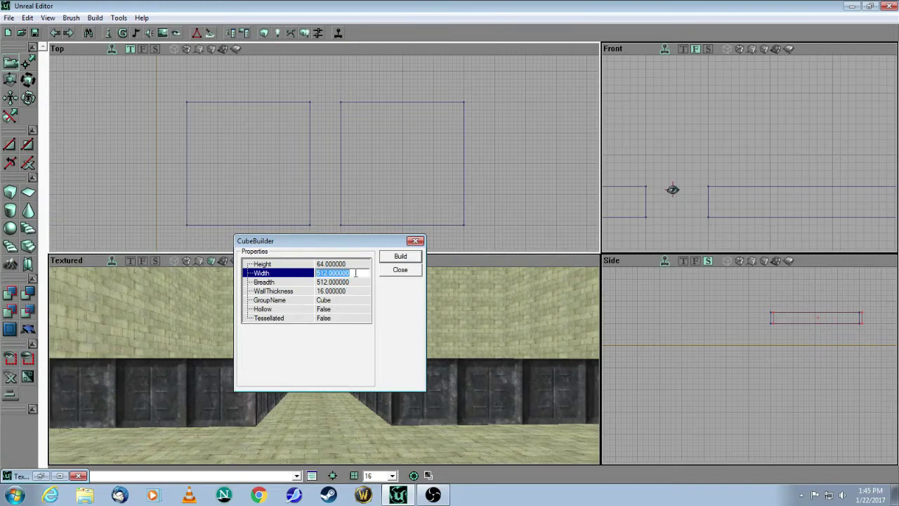
{"action": "type", "text": "128"}
{"action": "left_click", "coordinate": [352, 282]}
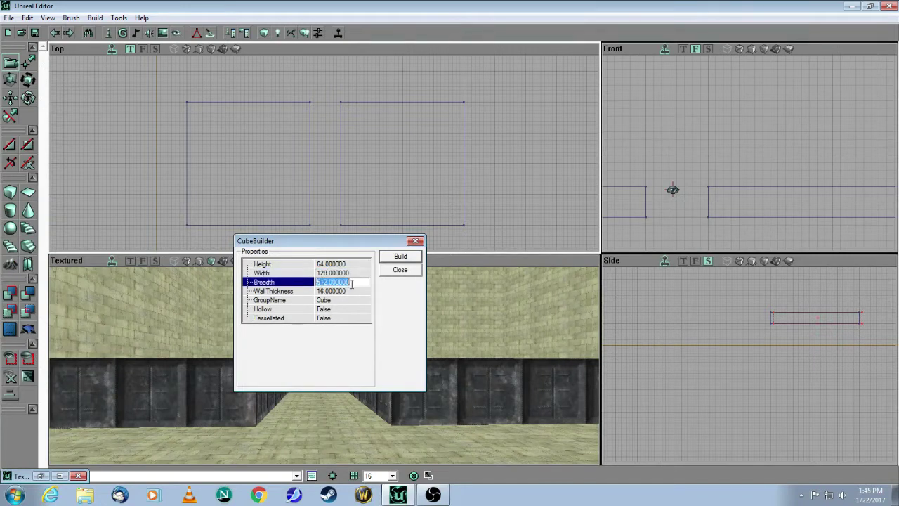
{"action": "type", "text": "128"}
{"action": "left_click", "coordinate": [361, 274]}
{"action": "left_click", "coordinate": [401, 258]}
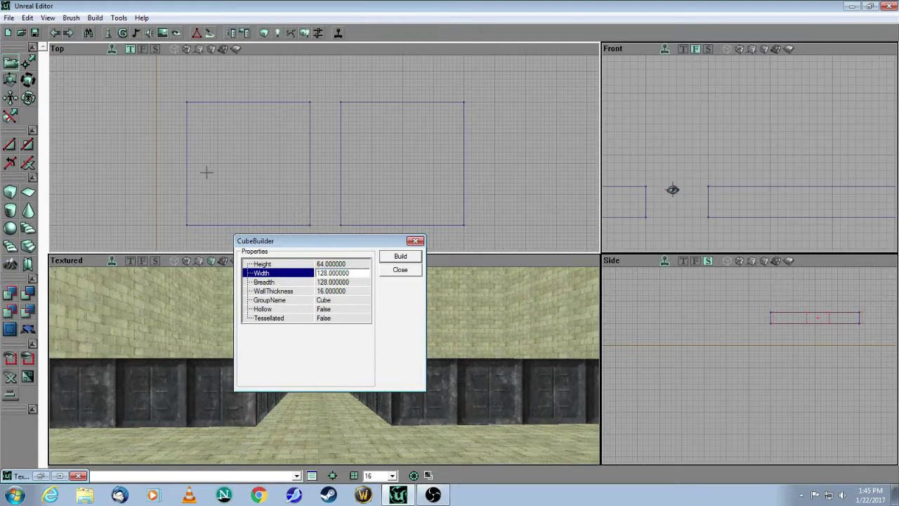
{"action": "left_click", "coordinate": [397, 271]}
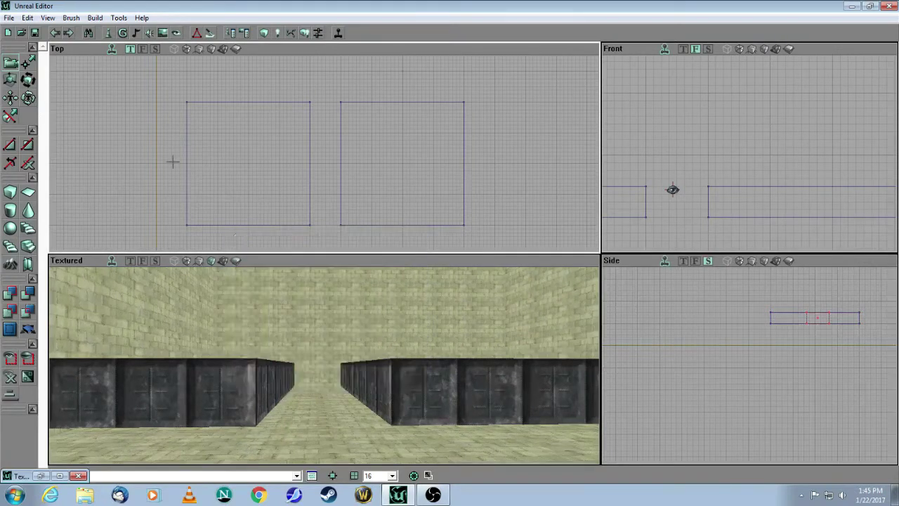
- Move the small cube brush in the Top view into the gap between the platforms, flush with both and centred along their facing edges
{"action": "scroll", "coordinate": [155, 165], "scroll_direction": "down", "scroll_amount": 3}
{"action": "scroll", "coordinate": [129, 170], "scroll_direction": "up", "scroll_amount": 1}
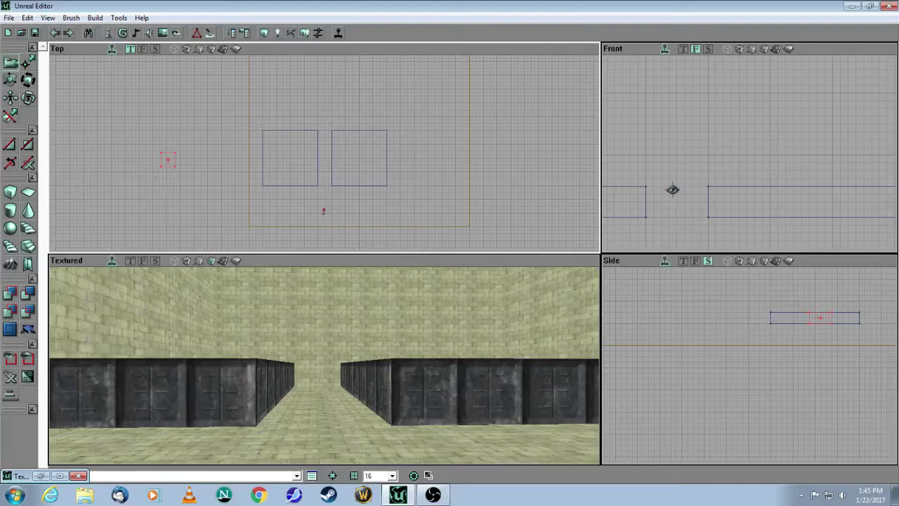
{"action": "left_click_drag", "start_coordinate": [168, 159], "coordinate": [322, 163], "text": "ctrl"}
{"action": "scroll", "coordinate": [324, 153], "scroll_direction": "up", "scroll_amount": 4}
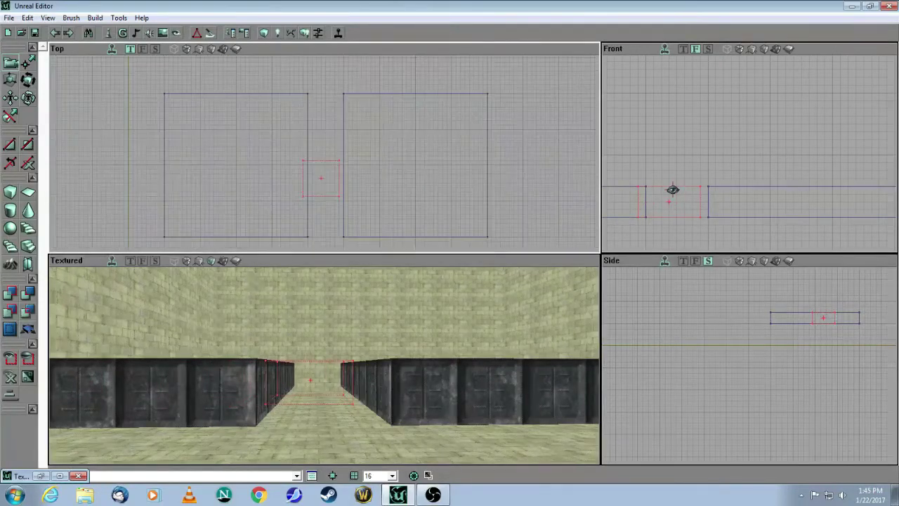
{"action": "scroll", "coordinate": [204, 161], "scroll_direction": "up", "scroll_amount": 2}
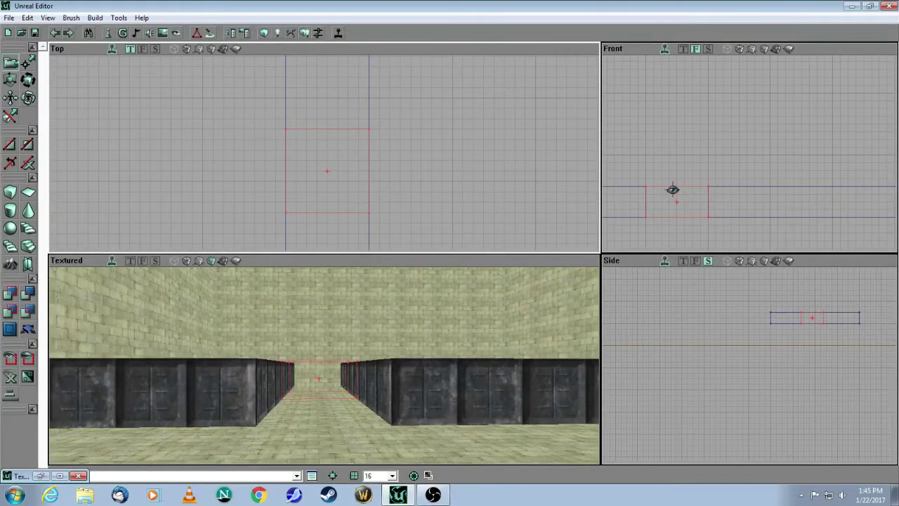
{"action": "scroll", "coordinate": [236, 159], "scroll_direction": "down", "scroll_amount": 5}
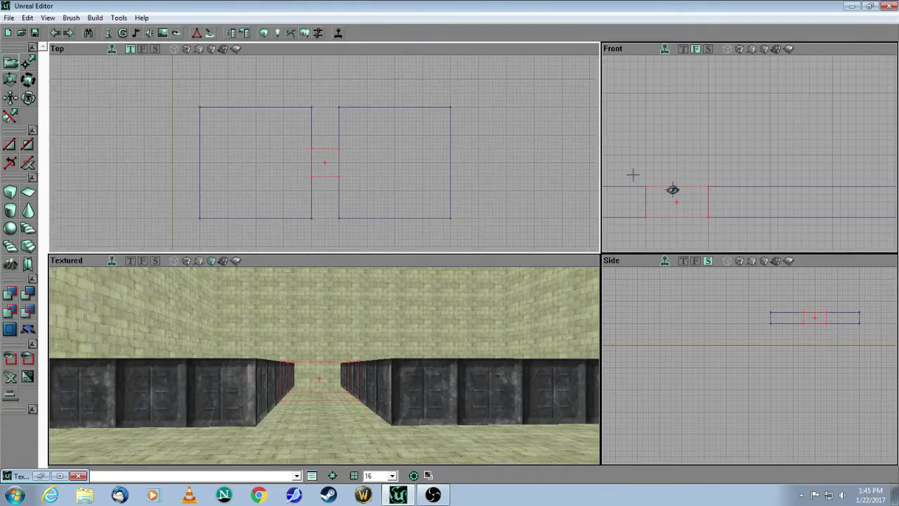
- Check the small brush's alignment in the Front and Side views, then add it to the world as a bridge between the platforms
{"action": "left_click_drag", "start_coordinate": [634, 175], "coordinate": [630, 201]}
{"action": "left_click_drag", "start_coordinate": [690, 309], "coordinate": [687, 285]}
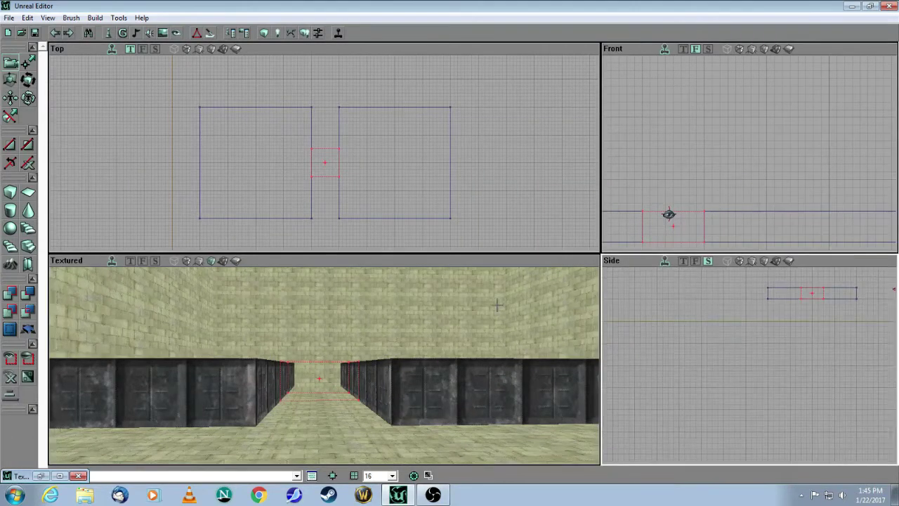
{"action": "left_click_drag", "start_coordinate": [668, 208], "coordinate": [702, 163]}
{"action": "scroll", "coordinate": [702, 204], "scroll_direction": "up", "scroll_amount": 1}
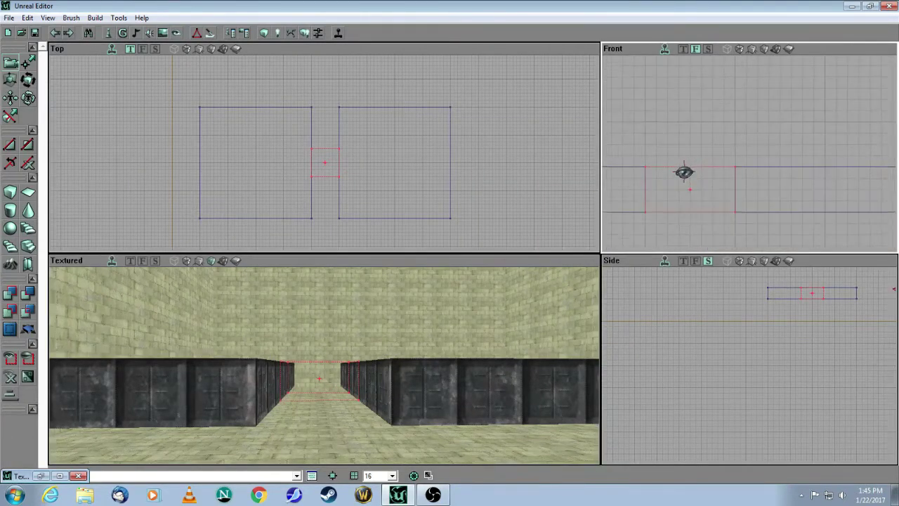
{"action": "left_click_drag", "start_coordinate": [727, 241], "coordinate": [738, 227]}
{"action": "left_click_drag", "start_coordinate": [716, 302], "coordinate": [658, 312]}
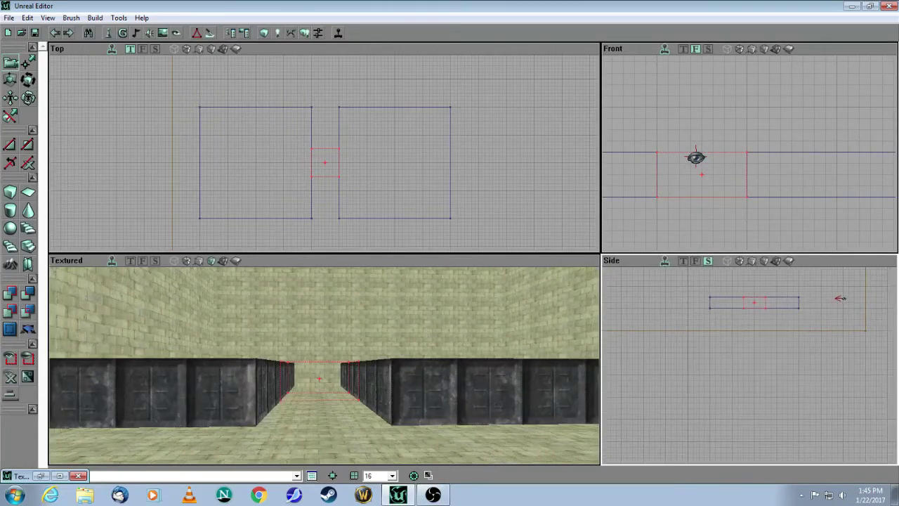
{"action": "left_click_drag", "start_coordinate": [426, 342], "coordinate": [416, 306]}
{"action": "left_click", "coordinate": [9, 294]}
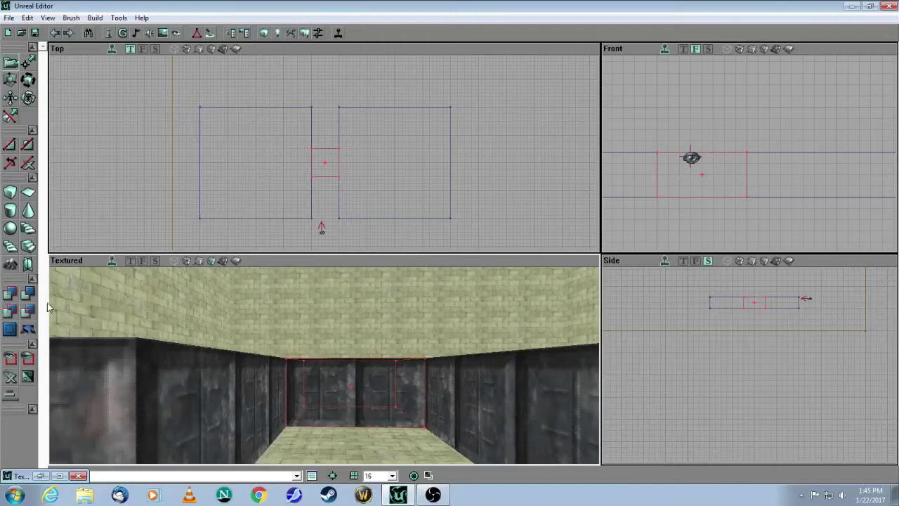
- Move the small builder brush outside the room's left wall, then select the left platform's brush in the Top view
{"action": "left_click_drag", "start_coordinate": [325, 366], "coordinate": [322, 419]}
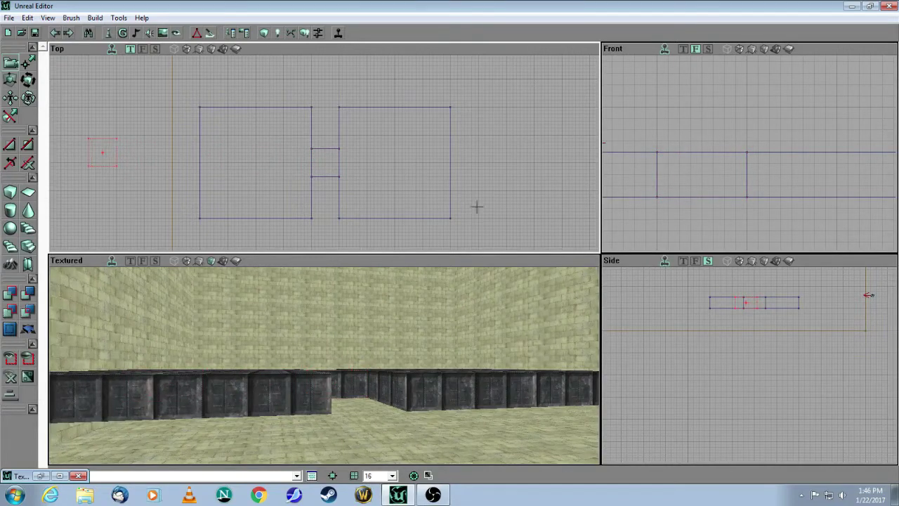
{"action": "left_click_drag", "start_coordinate": [396, 330], "coordinate": [394, 309]}
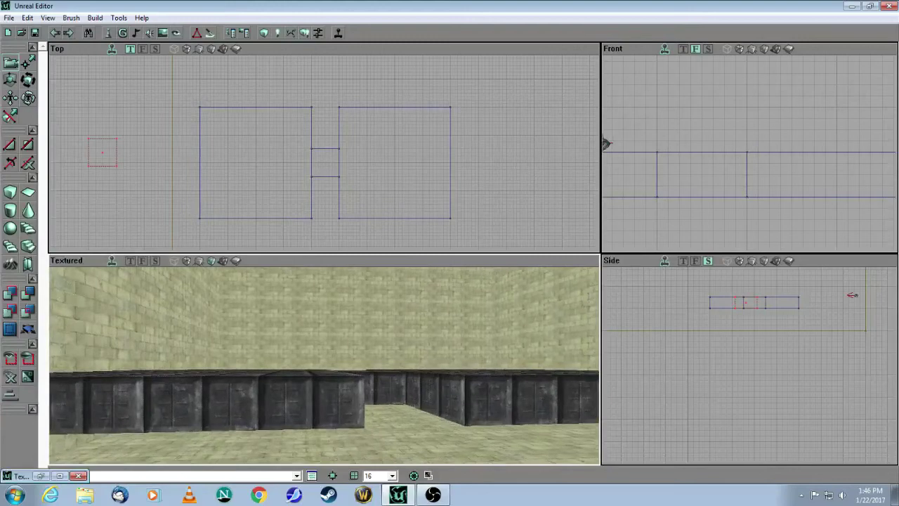
{"action": "left_click_drag", "start_coordinate": [312, 97], "coordinate": [315, 79]}
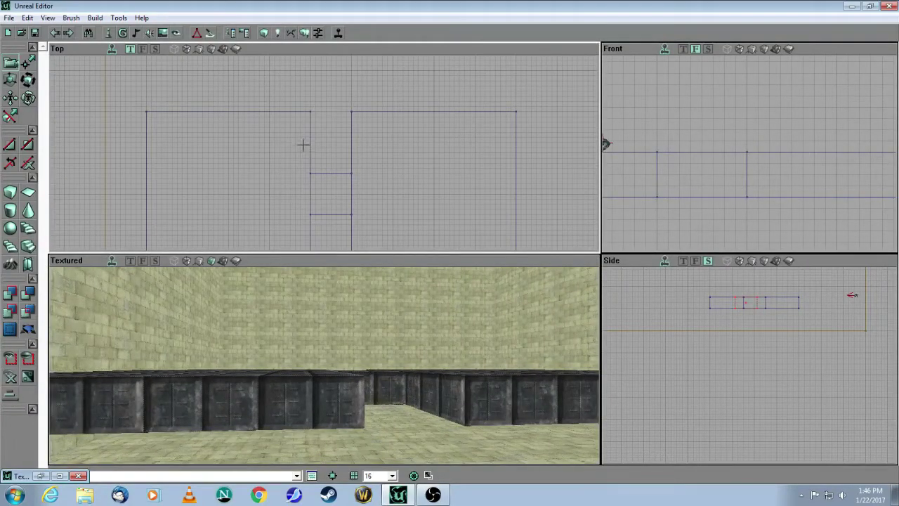
{"action": "left_click", "coordinate": [311, 169]}
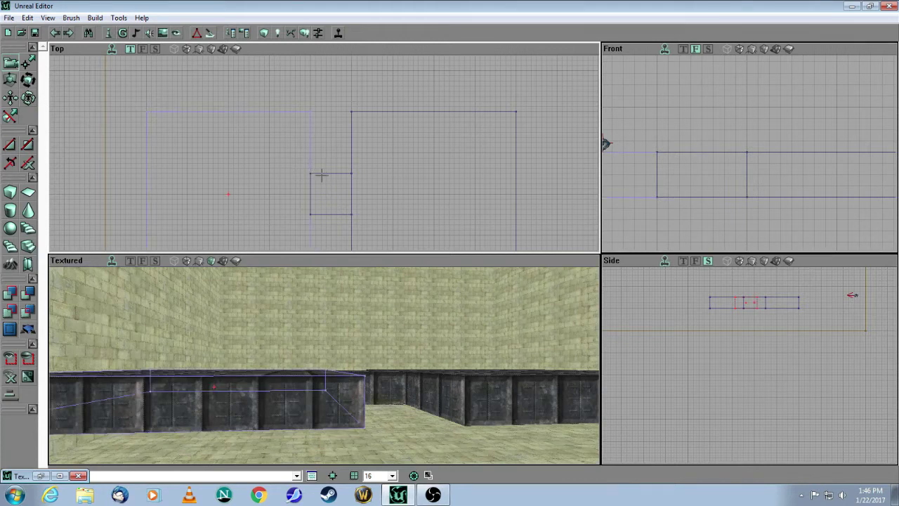
- Add the bridge and the right platform to the selection, then duplicate all three brushes
{"action": "left_click", "coordinate": [353, 166], "text": "ctrl"}
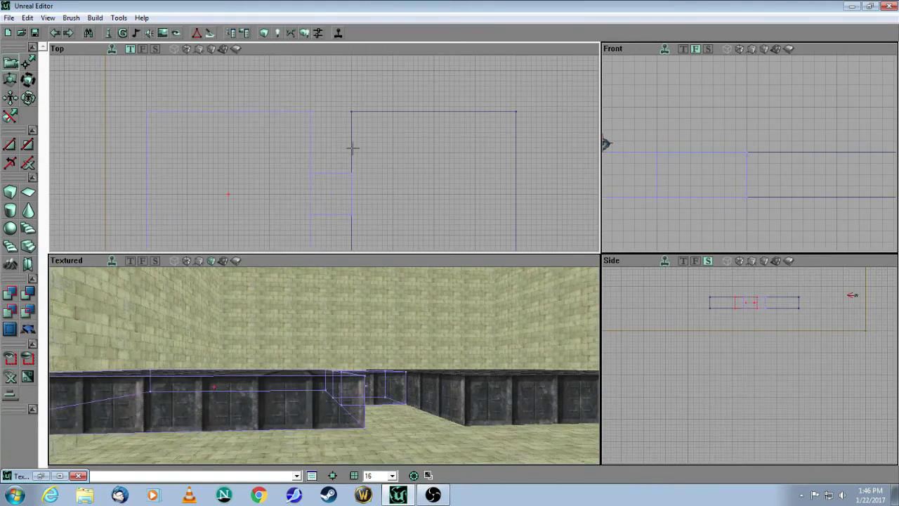
{"action": "left_click", "coordinate": [352, 139], "text": "ctrl"}
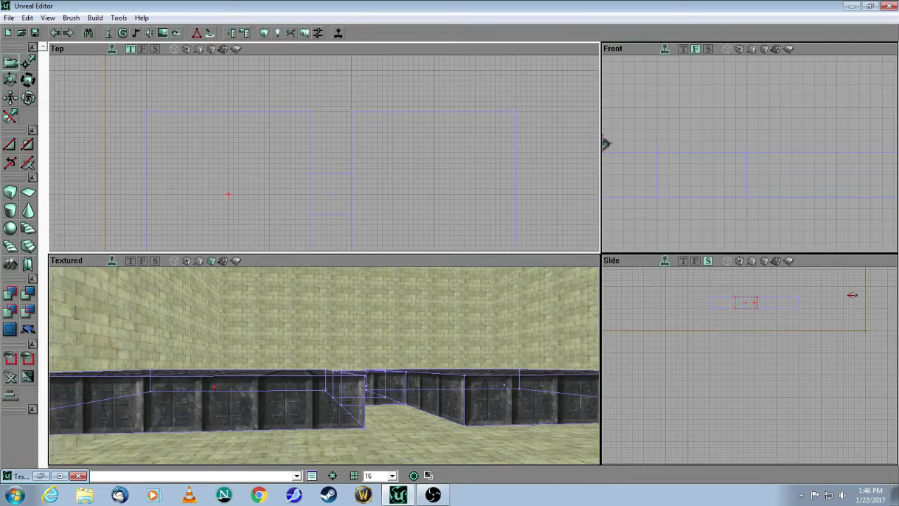
{"action": "right_click", "coordinate": [353, 141]}
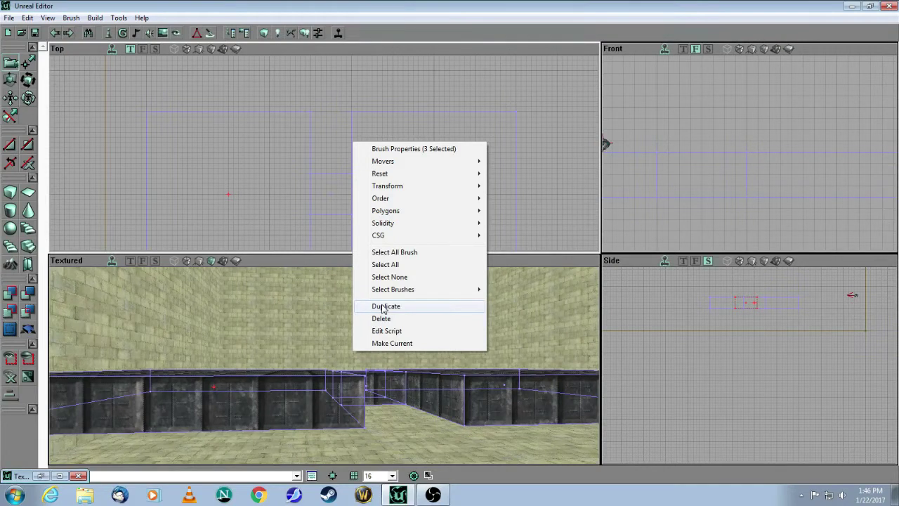
{"action": "left_click", "coordinate": [385, 306]}
- Move the duplicated platforms and bridge in the Top view to just above the originals, leaving a small gap between the sets
{"action": "scroll", "coordinate": [397, 159], "scroll_direction": "down", "scroll_amount": 3}
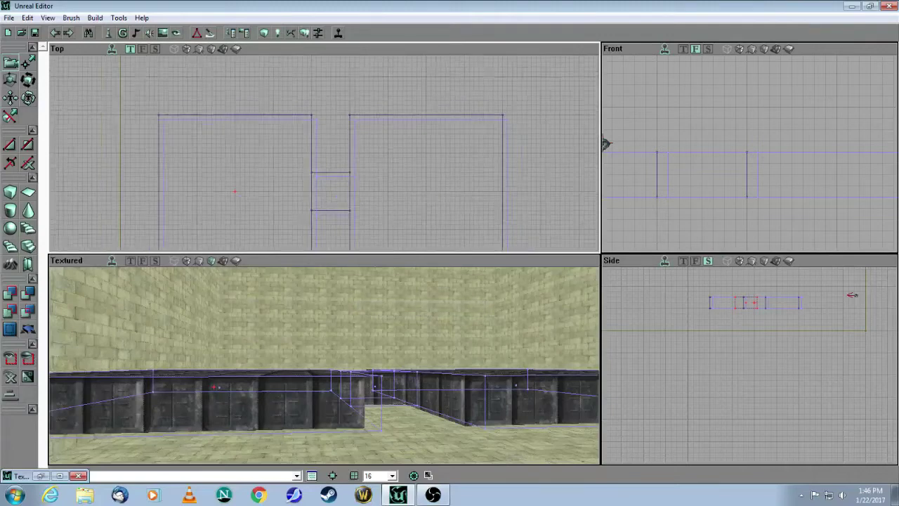
{"action": "left_click_drag", "start_coordinate": [409, 181], "coordinate": [409, 66], "text": "ctrl"}
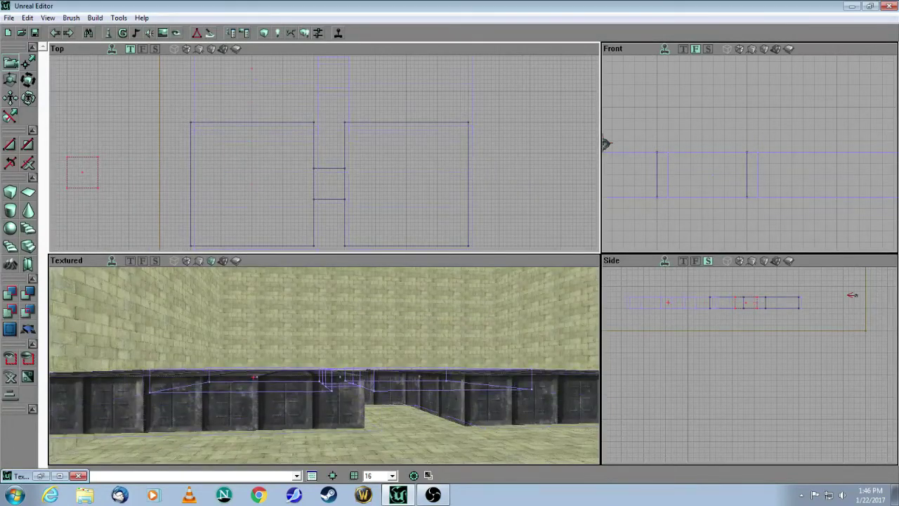
{"action": "left_click_drag", "start_coordinate": [419, 221], "coordinate": [437, 274]}
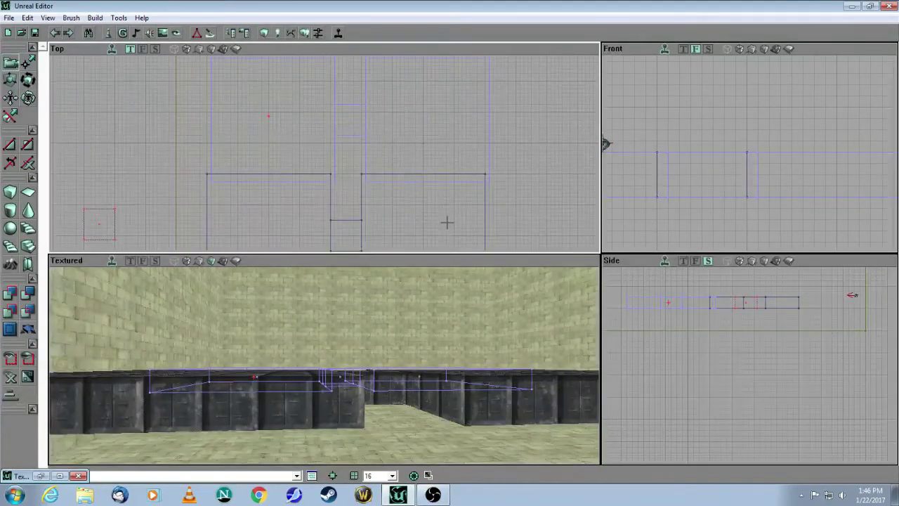
{"action": "left_click_drag", "start_coordinate": [440, 225], "coordinate": [435, 186], "text": "ctrl"}
{"action": "scroll", "coordinate": [435, 186], "scroll_direction": "up", "scroll_amount": 4}
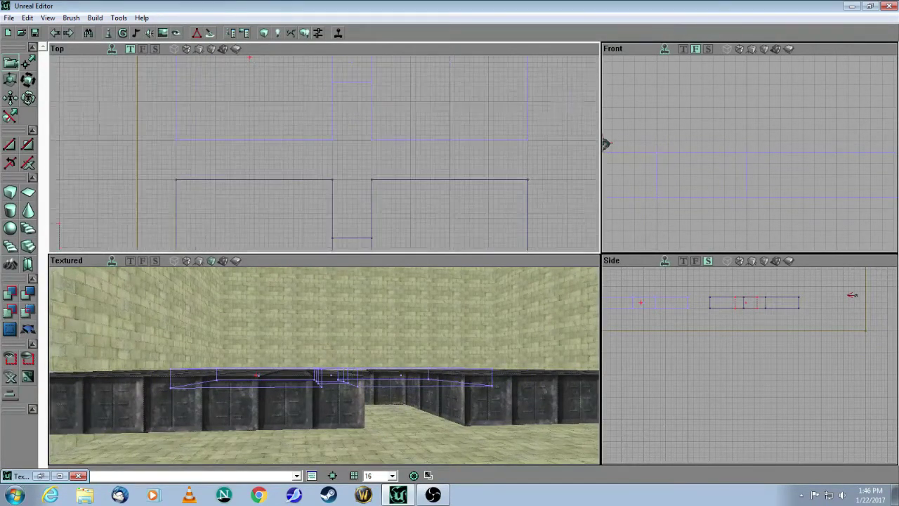
{"action": "left_click_drag", "start_coordinate": [637, 237], "coordinate": [604, 253]}
{"action": "scroll", "coordinate": [745, 152], "scroll_direction": "down", "scroll_amount": 10}
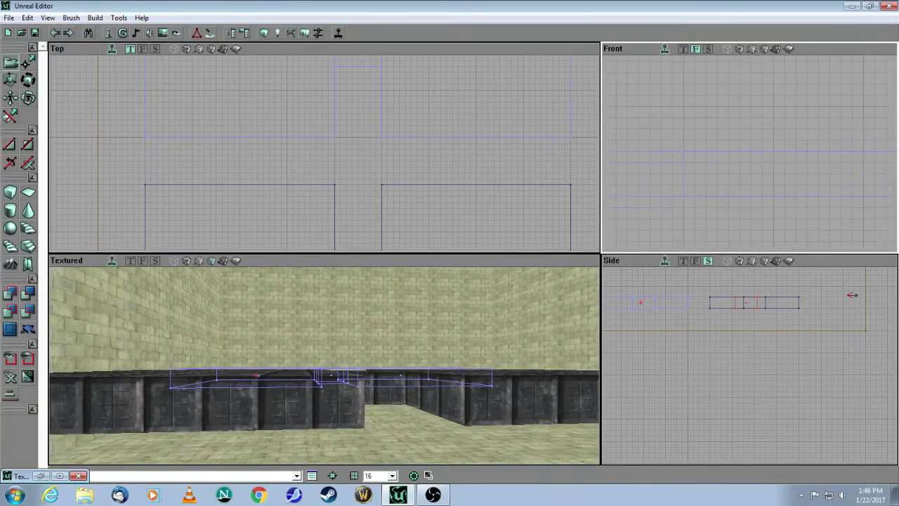
- Deselect the copies, rebuild the geometry and inspect both platform sets in the Textured view
{"action": "left_click", "coordinate": [371, 176]}
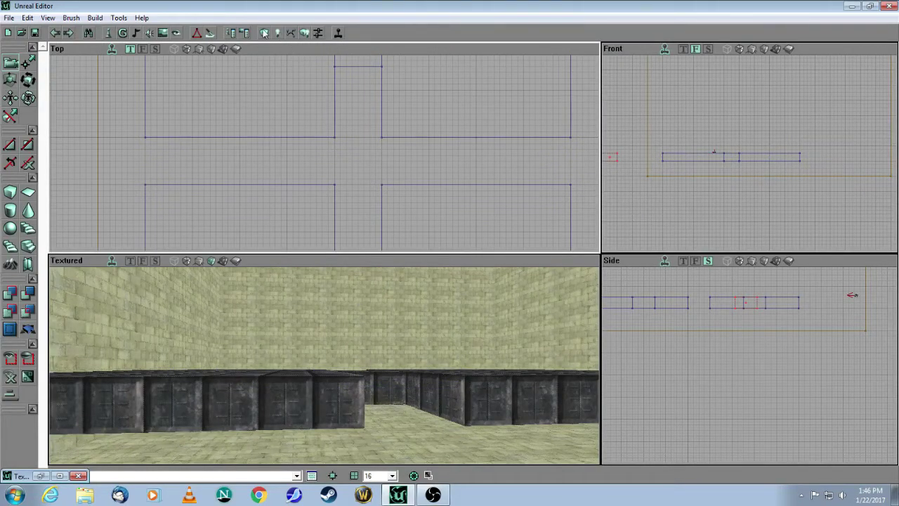
{"action": "mouse_move", "coordinate": [298, 314]}
{"action": "left_mouse_down"}
{"action": "mouse_move", "coordinate": [298, 274]}
{"action": "mouse_move", "coordinate": [299, 316]}
{"action": "mouse_move", "coordinate": [294, 284]}
{"action": "mouse_move", "coordinate": [271, 278]}
{"action": "mouse_move", "coordinate": [267, 341]}
{"action": "mouse_move", "coordinate": [268, 295]}
{"action": "mouse_move", "coordinate": [299, 302]}
{"action": "left_mouse_up"}
{"action": "mouse_move", "coordinate": [281, 263]}
{"action": "left_mouse_down"}
{"action": "mouse_move", "coordinate": [309, 295]}
{"action": "mouse_move", "coordinate": [320, 333]}
{"action": "left_mouse_up"}
{"action": "left_click_drag", "start_coordinate": [360, 172], "coordinate": [360, 235]}
{"action": "scroll", "coordinate": [340, 131], "scroll_direction": "up", "scroll_amount": 2}
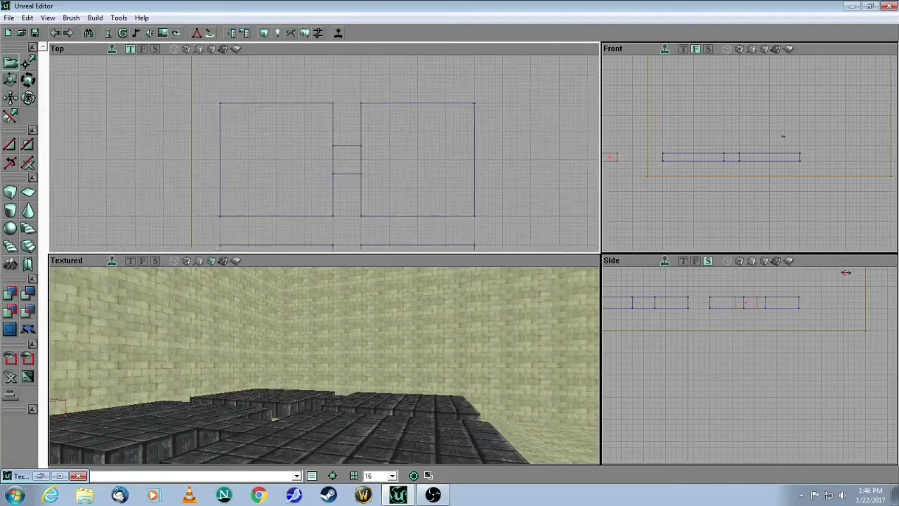
- Delete the duplicated left platform, bridge and right platform one by one, then rebuild the geometry
{"action": "left_click", "coordinate": [335, 117]}
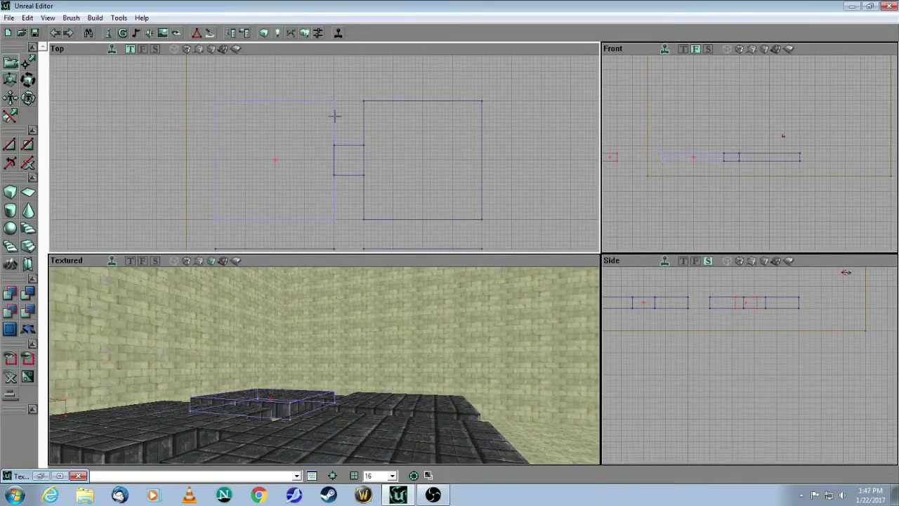
{"action": "left_click", "coordinate": [349, 146]}
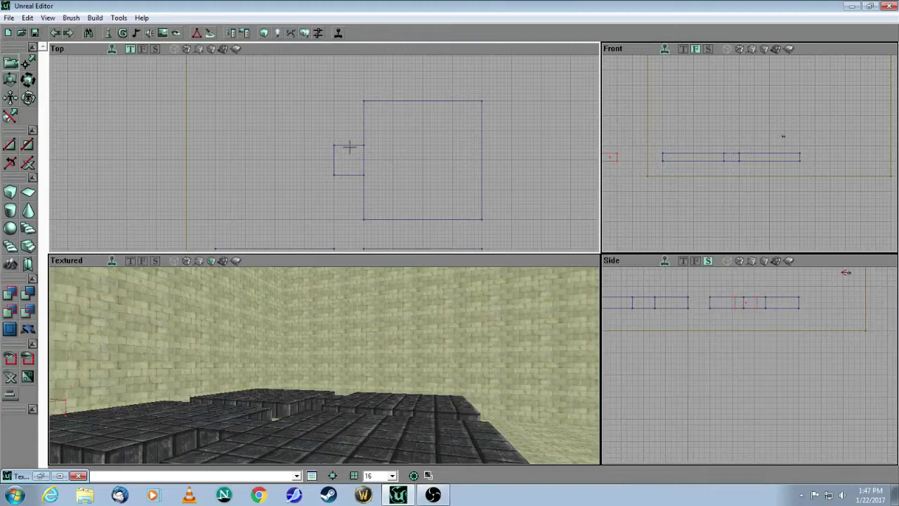
{"action": "left_click", "coordinate": [349, 145]}
{"action": "key", "text": "Delete"}
{"action": "left_click", "coordinate": [363, 120]}
{"action": "key", "text": "Delete"}
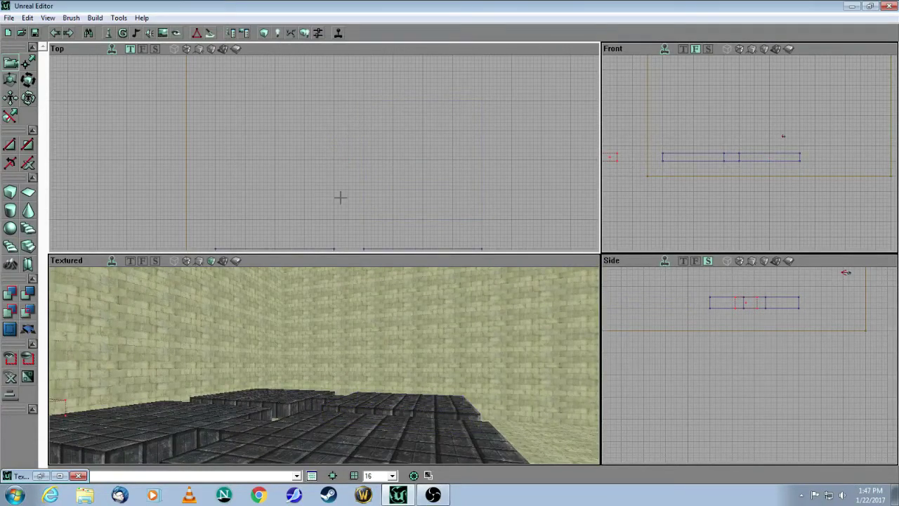
{"action": "left_click_drag", "start_coordinate": [319, 366], "coordinate": [314, 414]}
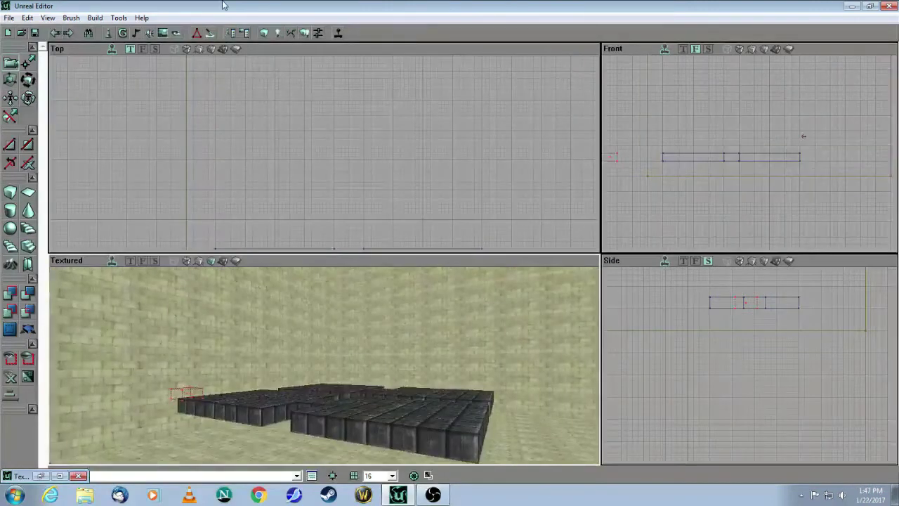
{"action": "mouse_move", "coordinate": [293, 292]}
{"action": "left_mouse_down"}
{"action": "mouse_move", "coordinate": [294, 246]}
{"action": "mouse_move", "coordinate": [293, 320]}
{"action": "left_mouse_up"}
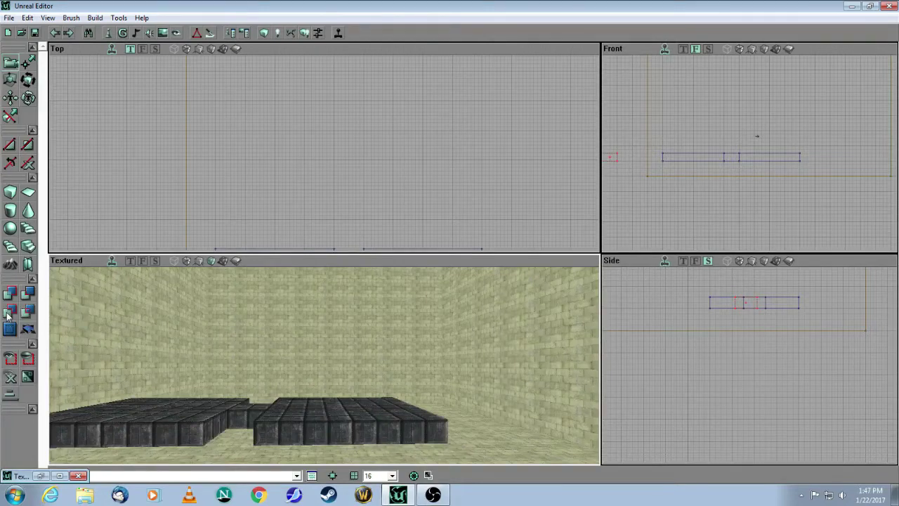
{"action": "mouse_move", "coordinate": [236, 329]}
{"action": "left_mouse_down"}
{"action": "mouse_move", "coordinate": [207, 348]}
{"action": "mouse_move", "coordinate": [227, 331]}
{"action": "mouse_move", "coordinate": [263, 352]}
{"action": "mouse_move", "coordinate": [264, 338]}
{"action": "left_mouse_up"}
- Move the small builder brush in the Top view exactly onto the bridge and check its alignment in the Front view
{"action": "mouse_move", "coordinate": [253, 187]}
{"action": "left_mouse_down"}
{"action": "mouse_move", "coordinate": [244, 167]}
{"action": "mouse_move", "coordinate": [230, 226]}
{"action": "left_mouse_up"}
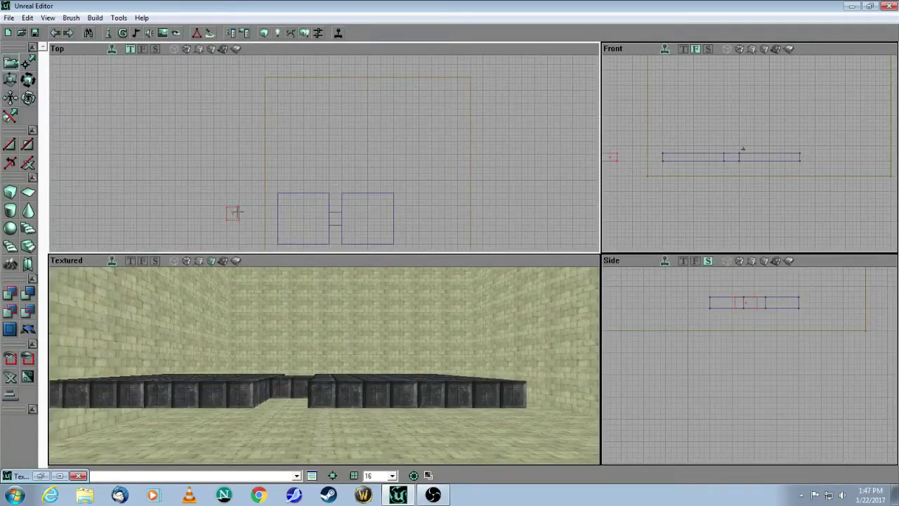
{"action": "left_click_drag", "start_coordinate": [237, 216], "coordinate": [249, 216], "text": "ctrl"}
{"action": "left_click_drag", "start_coordinate": [329, 221], "coordinate": [339, 221], "text": "ctrl"}
{"action": "mouse_move", "coordinate": [340, 221]}
{"action": "left_mouse_down"}
{"action": "mouse_move", "coordinate": [320, 63]}
{"action": "mouse_move", "coordinate": [314, 132]}
{"action": "left_mouse_up"}
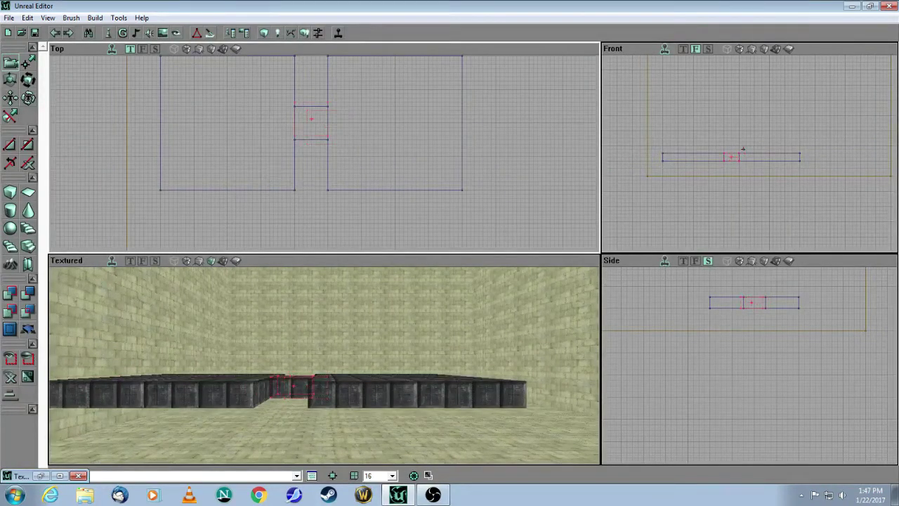
{"action": "left_click_drag", "start_coordinate": [667, 177], "coordinate": [662, 182]}
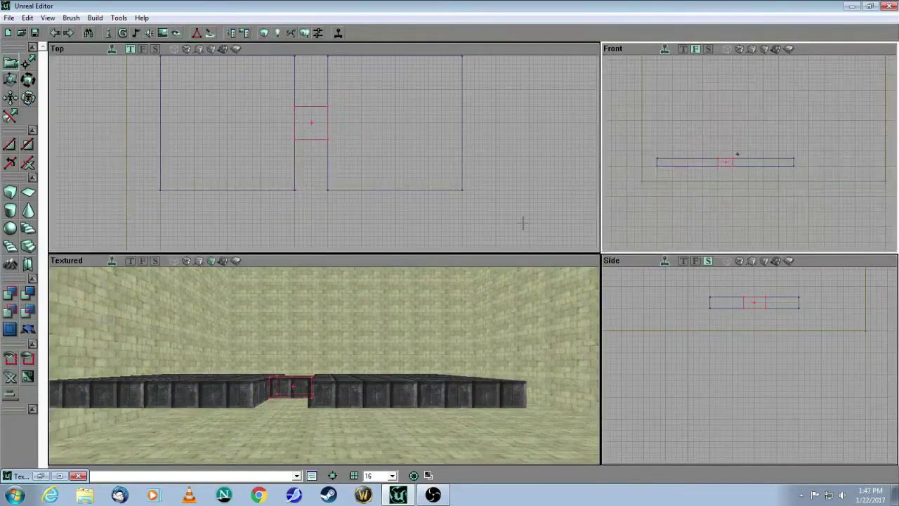
{"action": "left_click_drag", "start_coordinate": [312, 325], "coordinate": [363, 386]}
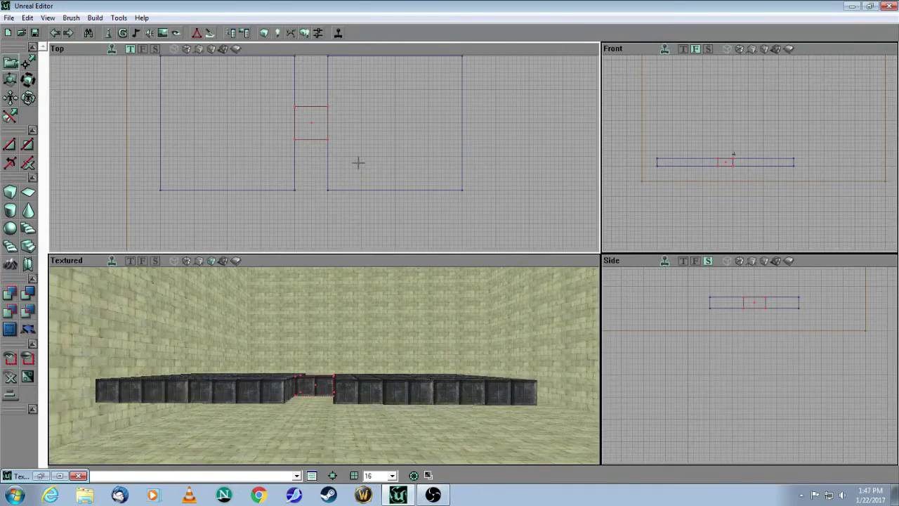
- Build a cube brush with height 128, width 1280 and breadth 1280, then close the cube builder
{"action": "left_click_drag", "start_coordinate": [358, 163], "coordinate": [357, 197]}
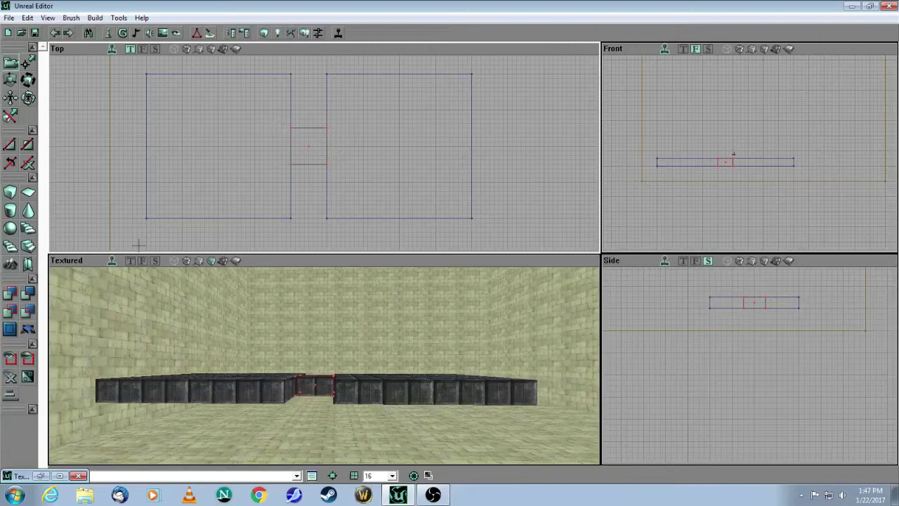
{"action": "right_click", "coordinate": [10, 191]}
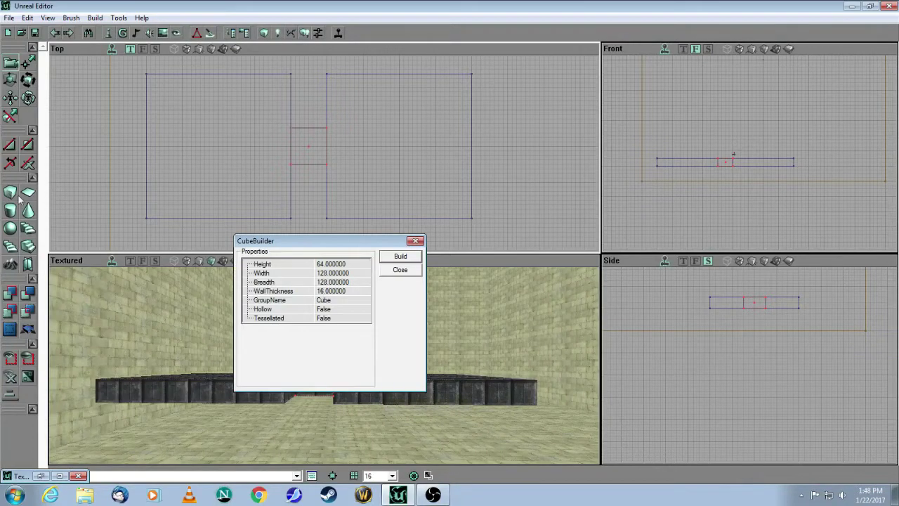
{"action": "left_click", "coordinate": [356, 264]}
{"action": "type", "text": "128"}
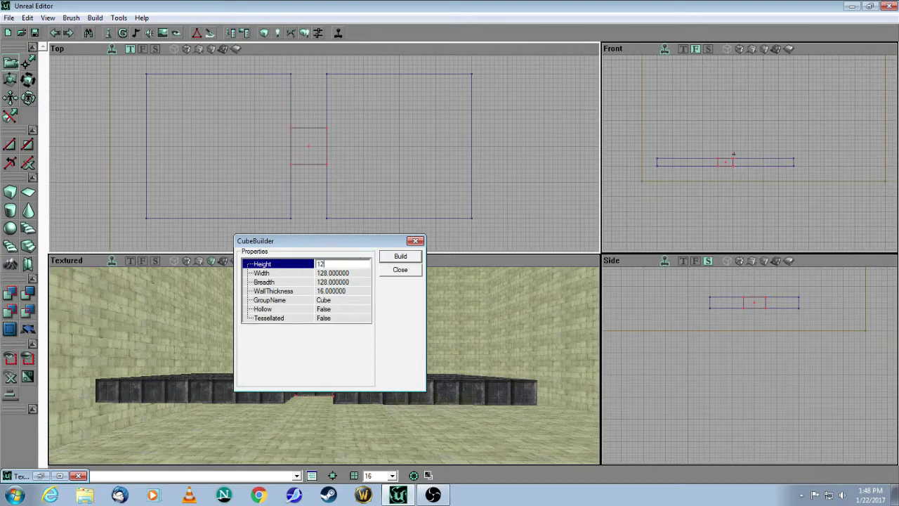
{"action": "left_click", "coordinate": [357, 273]}
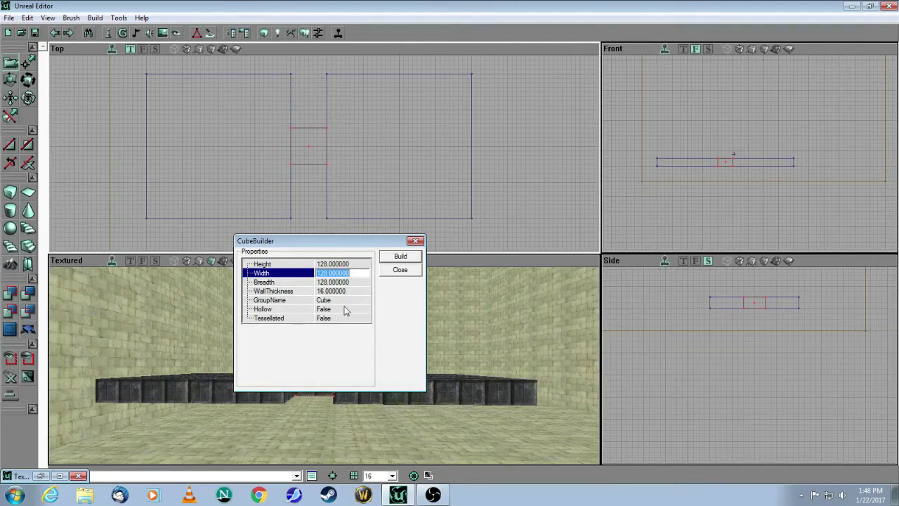
{"action": "type", "text": "1280"}
{"action": "left_click", "coordinate": [340, 283]}
{"action": "type", "text": "128"}
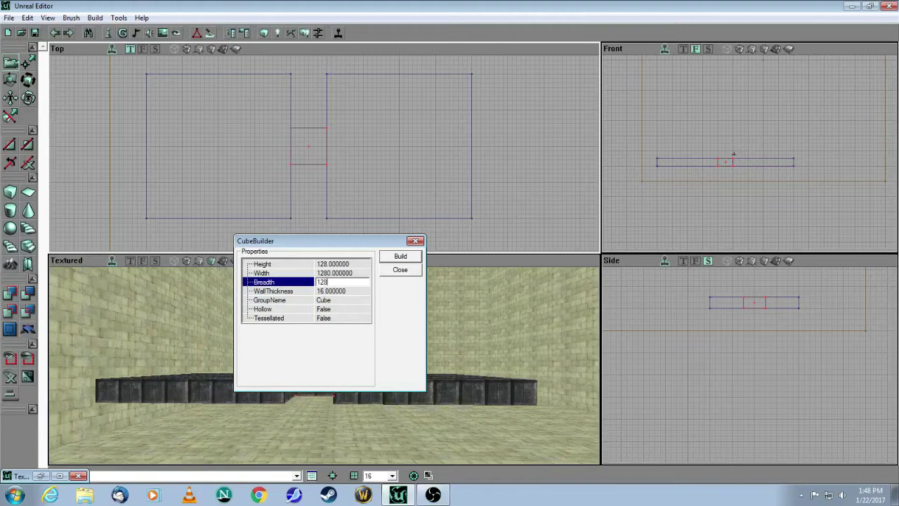
{"action": "left_click", "coordinate": [398, 257]}
{"action": "left_click", "coordinate": [400, 269]}
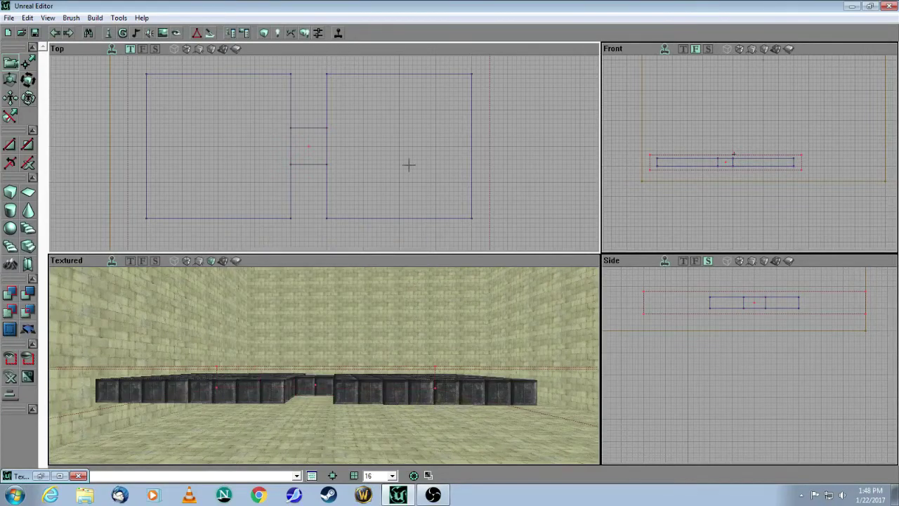
- Position the large builder brush to enclose both platforms and the bridge while clearing the room's walls and floor, checking the Front and Side views
{"action": "scroll", "coordinate": [407, 164], "scroll_direction": "down", "scroll_amount": 2}
{"action": "scroll", "coordinate": [324, 153], "scroll_direction": "down", "scroll_amount": 4}
{"action": "scroll", "coordinate": [324, 153], "scroll_direction": "up", "scroll_amount": 3}
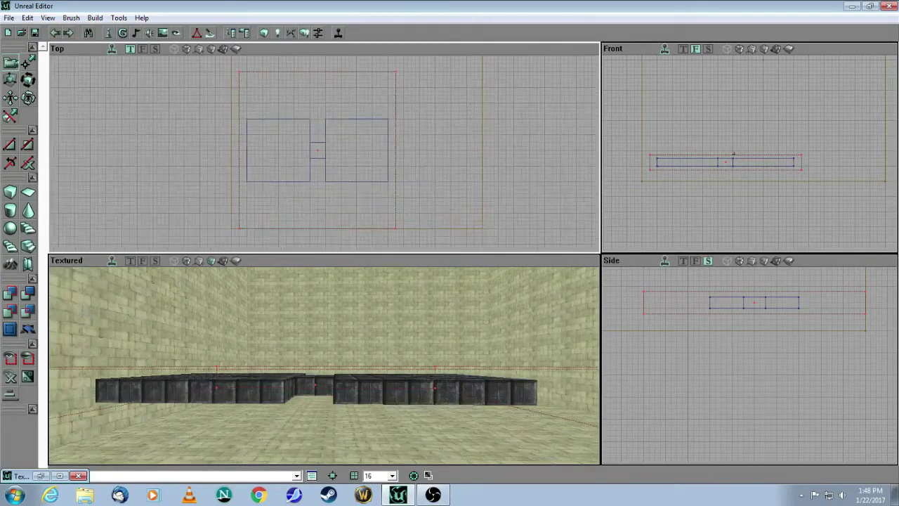
{"action": "scroll", "coordinate": [323, 153], "scroll_direction": "up", "scroll_amount": 2}
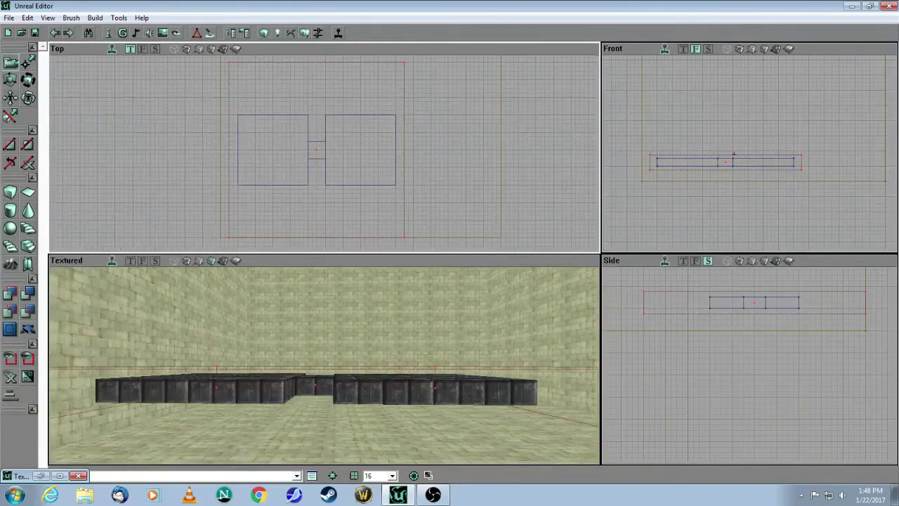
{"action": "scroll", "coordinate": [324, 153], "scroll_direction": "down", "scroll_amount": 1}
{"action": "scroll", "coordinate": [324, 153], "scroll_direction": "up", "scroll_amount": 1}
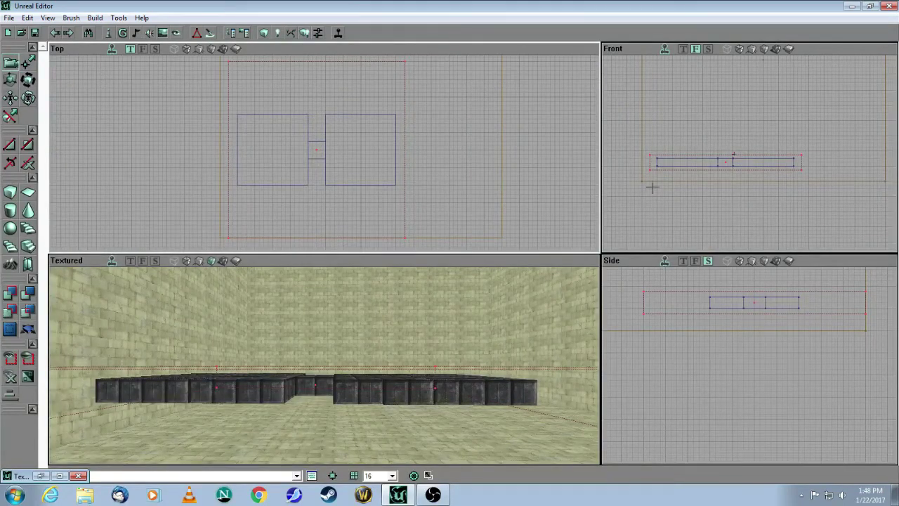
{"action": "left_click_drag", "start_coordinate": [706, 196], "coordinate": [703, 203]}
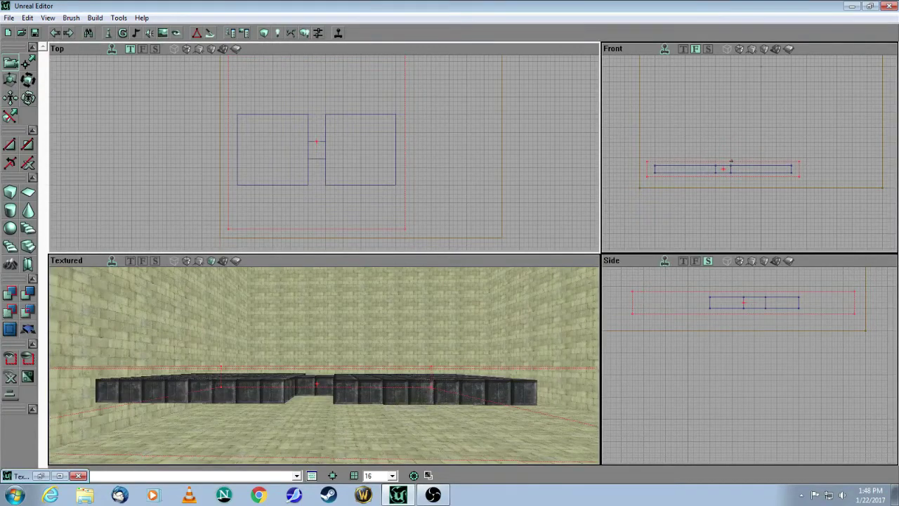
{"action": "scroll", "coordinate": [323, 152], "scroll_direction": "up", "scroll_amount": 3}
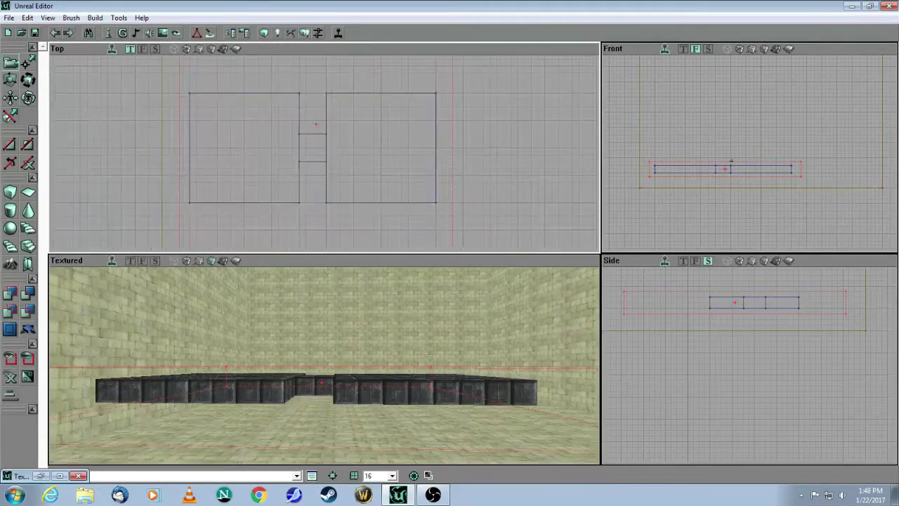
{"action": "left_click_drag", "start_coordinate": [460, 162], "coordinate": [459, 77]}
{"action": "scroll", "coordinate": [460, 163], "scroll_direction": "up", "scroll_amount": 3}
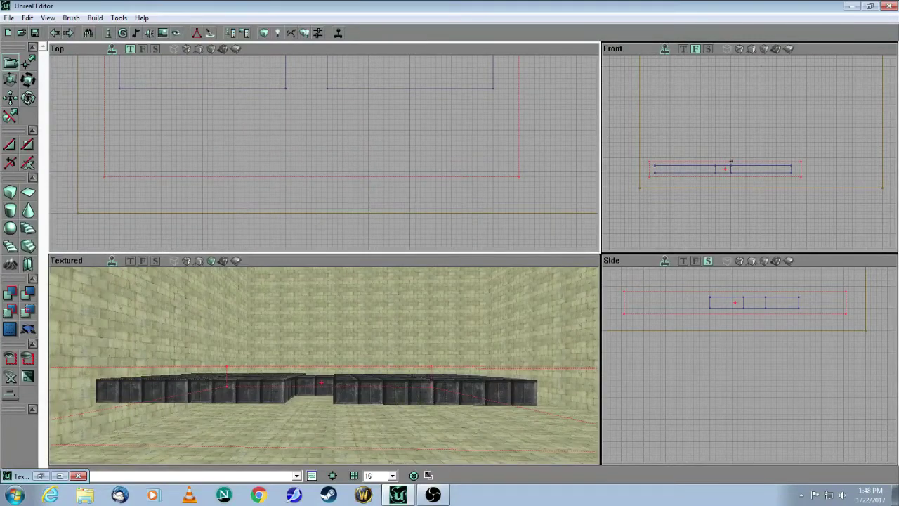
{"action": "left_click_drag", "start_coordinate": [459, 163], "coordinate": [459, 158], "text": "ctrl"}
{"action": "scroll", "coordinate": [327, 218], "scroll_direction": "down", "scroll_amount": 5}
{"action": "left_click_drag", "start_coordinate": [728, 148], "coordinate": [728, 145]}
{"action": "left_click_drag", "start_coordinate": [678, 355], "coordinate": [677, 348]}
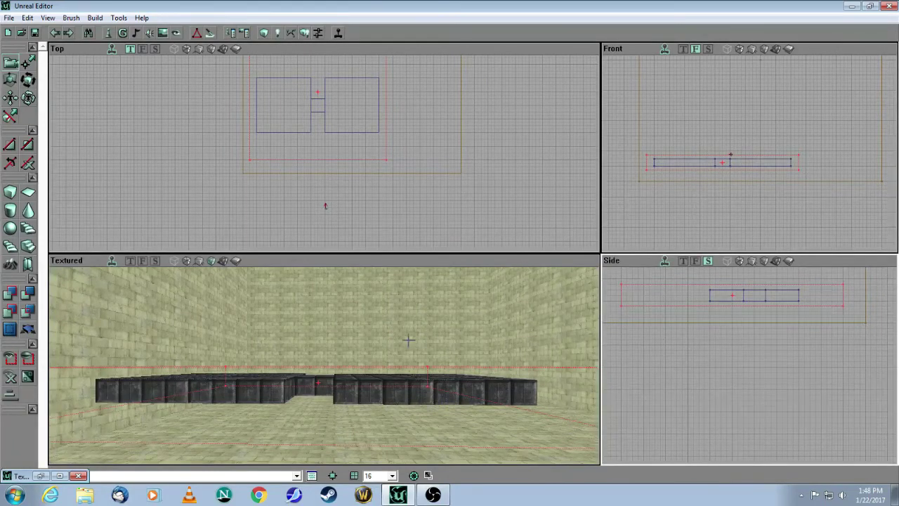
{"action": "mouse_move", "coordinate": [496, 208]}
{"action": "left_mouse_down"}
{"action": "mouse_move", "coordinate": [496, 244]}
{"action": "mouse_move", "coordinate": [496, 236]}
{"action": "left_mouse_up"}
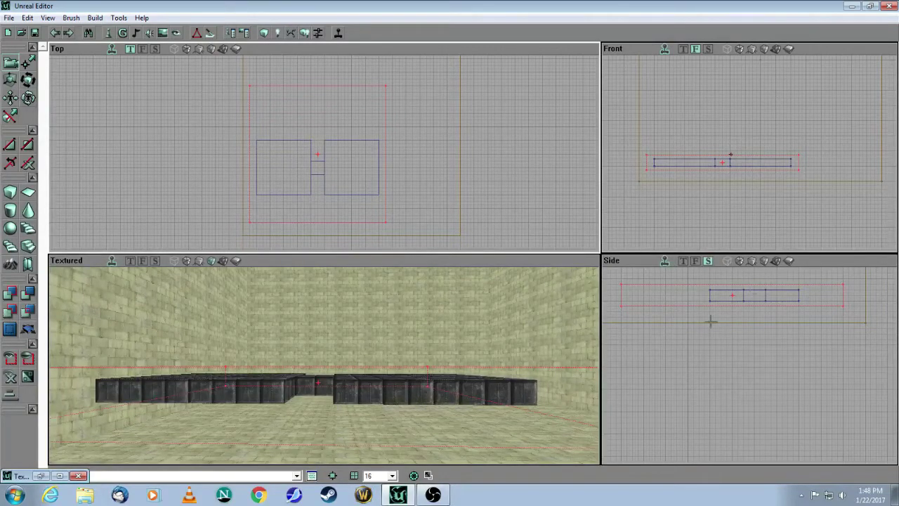
{"action": "left_click_drag", "start_coordinate": [744, 368], "coordinate": [737, 370]}
- Intersect the builder brush with the platforms and bridge, then move the resulting brush above the originals in the Top view, leaving a gap
{"action": "mouse_move", "coordinate": [387, 320]}
{"action": "left_mouse_down"}
{"action": "mouse_move", "coordinate": [386, 393]}
{"action": "mouse_move", "coordinate": [386, 344]}
{"action": "mouse_move", "coordinate": [324, 336]}
{"action": "mouse_move", "coordinate": [376, 329]}
{"action": "mouse_move", "coordinate": [390, 340]}
{"action": "mouse_move", "coordinate": [389, 357]}
{"action": "mouse_move", "coordinate": [396, 350]}
{"action": "left_mouse_up"}
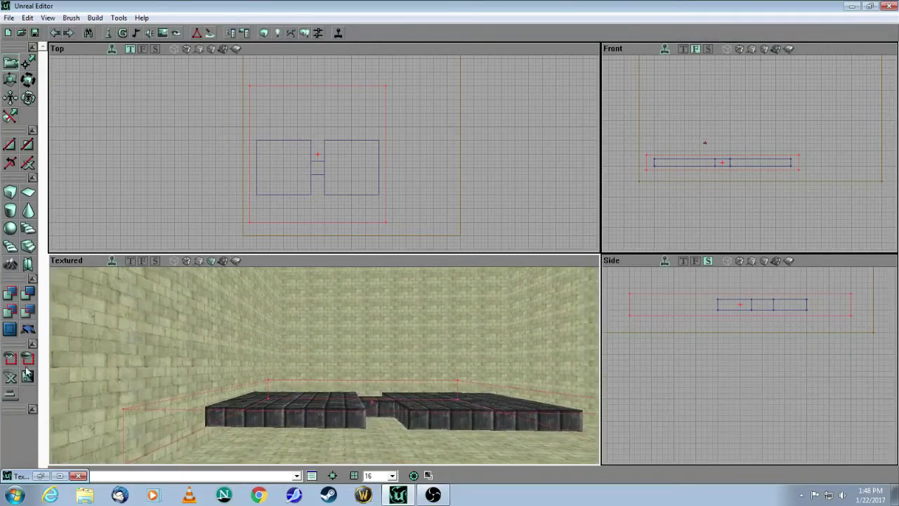
{"action": "left_click", "coordinate": [8, 312]}
{"action": "mouse_move", "coordinate": [415, 184]}
{"action": "left_mouse_down"}
{"action": "mouse_move", "coordinate": [418, 208]}
{"action": "mouse_move", "coordinate": [411, 79]}
{"action": "left_mouse_up"}
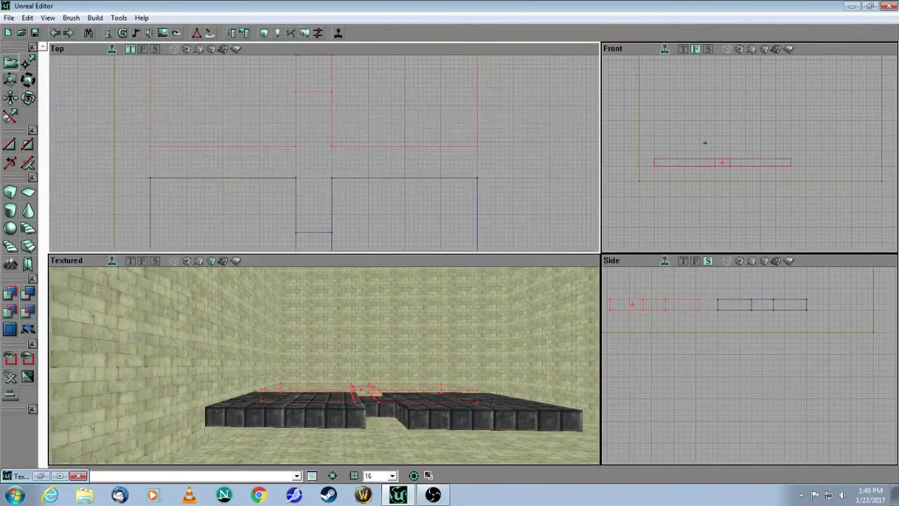
- Add the intersected builder brush to the level as a solid copy of the platforms and bridge
{"action": "left_click_drag", "start_coordinate": [728, 202], "coordinate": [723, 213]}
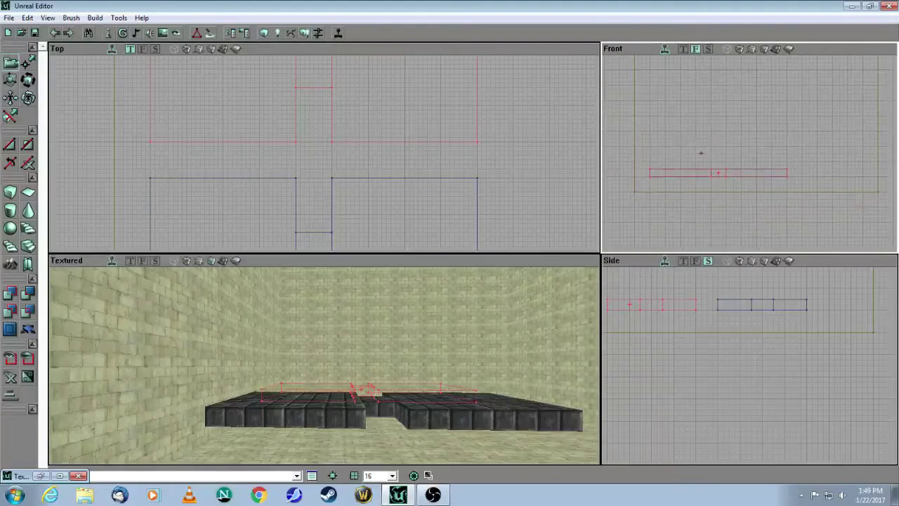
{"action": "left_click_drag", "start_coordinate": [702, 331], "coordinate": [706, 308]}
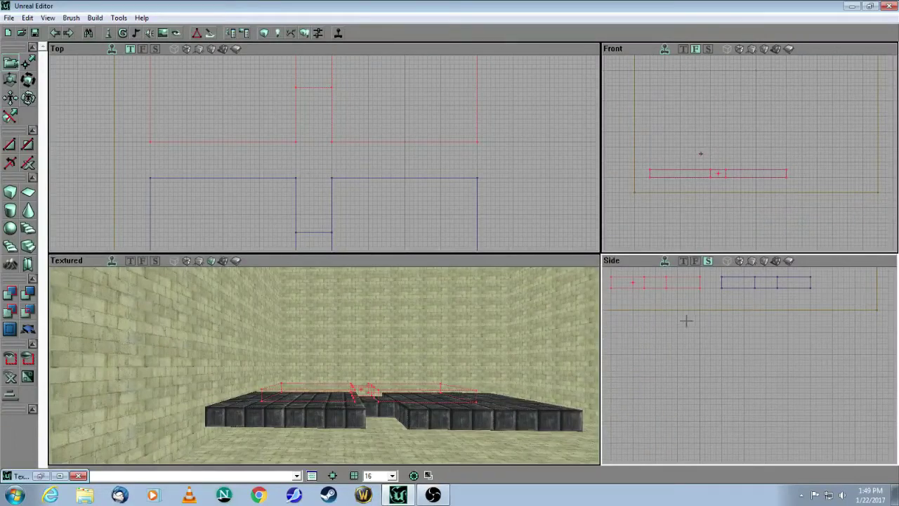
{"action": "left_click_drag", "start_coordinate": [704, 342], "coordinate": [720, 349]}
{"action": "left_click_drag", "start_coordinate": [730, 204], "coordinate": [746, 225]}
{"action": "left_click_drag", "start_coordinate": [511, 218], "coordinate": [518, 236]}
{"action": "left_click_drag", "start_coordinate": [413, 344], "coordinate": [414, 283]}
{"action": "left_click_drag", "start_coordinate": [263, 371], "coordinate": [262, 369]}
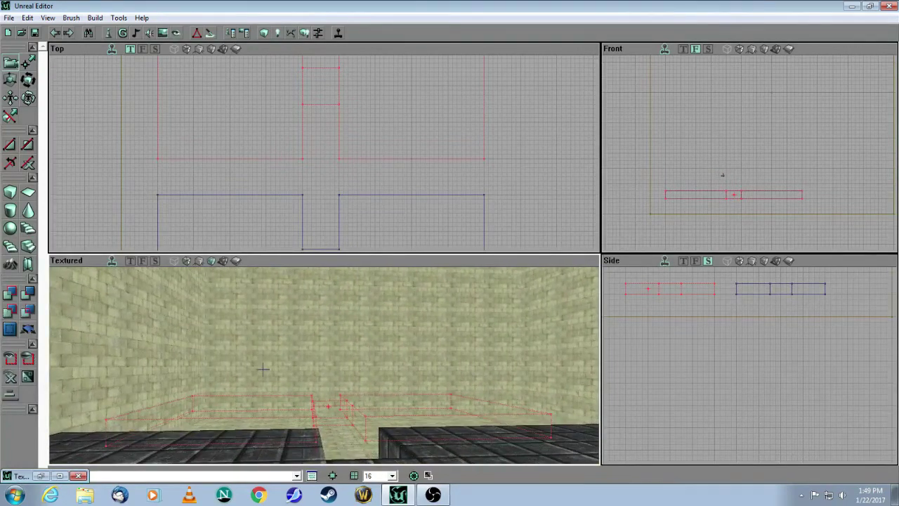
{"action": "left_click", "coordinate": [11, 294]}
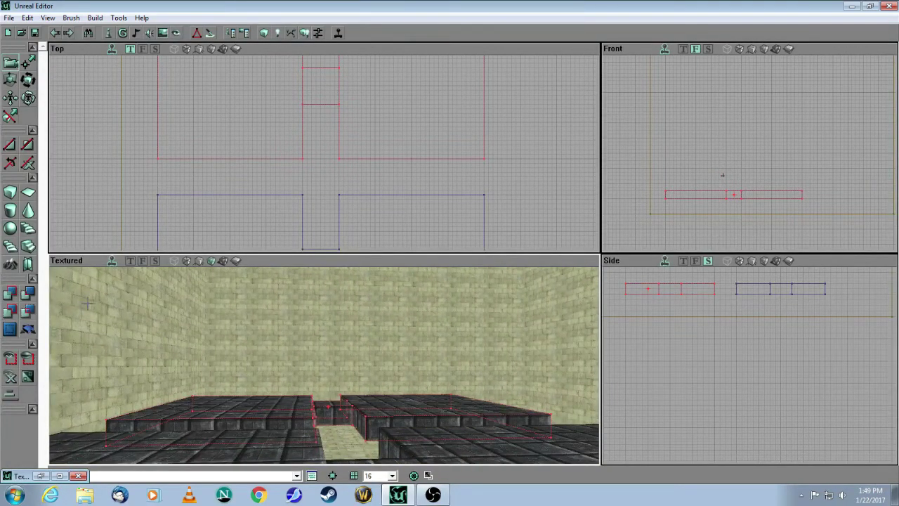
- Select the top surfaces of the original two platforms and their bridge and align their floor texture across all three
{"action": "left_click_drag", "start_coordinate": [269, 398], "coordinate": [324, 182]}
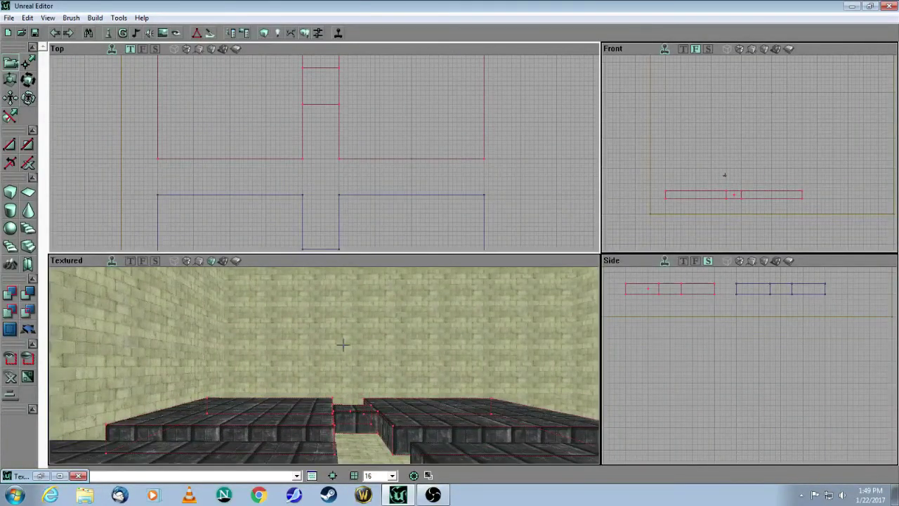
{"action": "left_click_drag", "start_coordinate": [356, 391], "coordinate": [343, 410]}
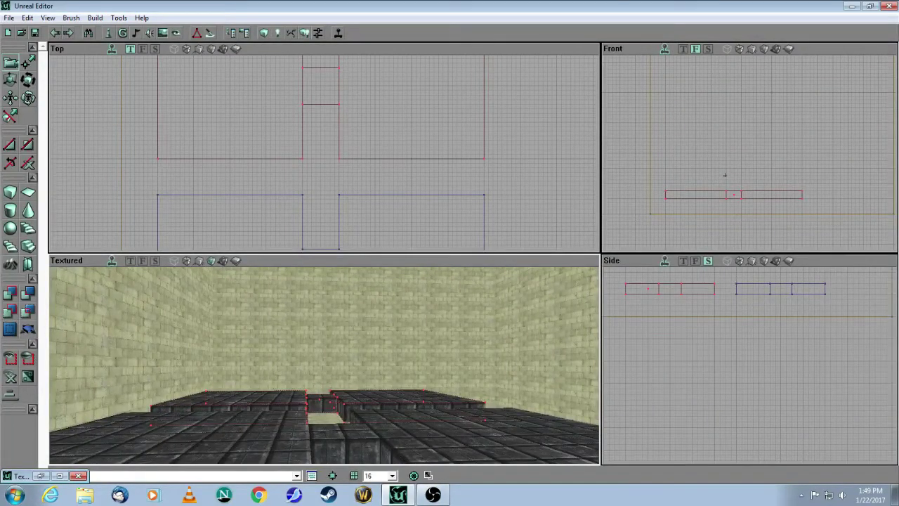
{"action": "left_click_drag", "start_coordinate": [342, 410], "coordinate": [335, 399]}
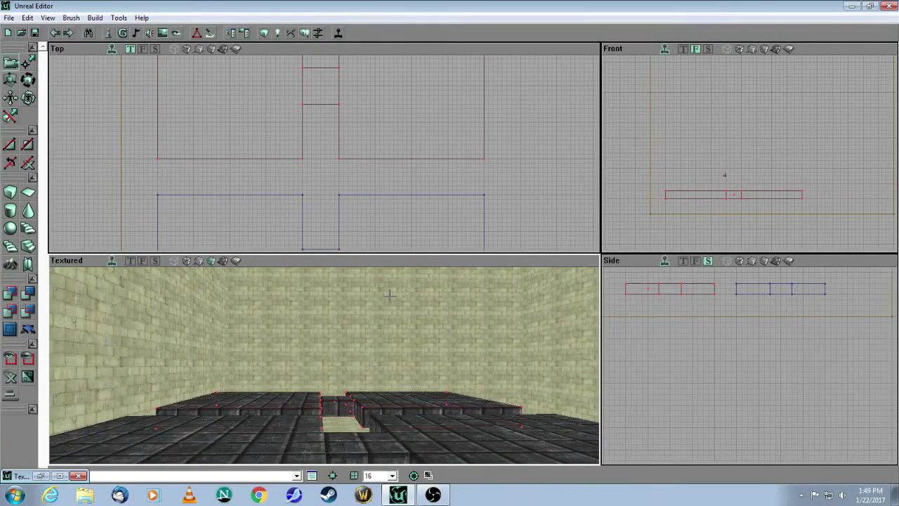
{"action": "mouse_move", "coordinate": [432, 344]}
{"action": "left_mouse_down"}
{"action": "mouse_move", "coordinate": [430, 334]}
{"action": "mouse_move", "coordinate": [397, 357]}
{"action": "mouse_move", "coordinate": [402, 379]}
{"action": "mouse_move", "coordinate": [402, 351]}
{"action": "mouse_move", "coordinate": [411, 348]}
{"action": "mouse_move", "coordinate": [395, 382]}
{"action": "mouse_move", "coordinate": [367, 407]}
{"action": "left_mouse_up"}
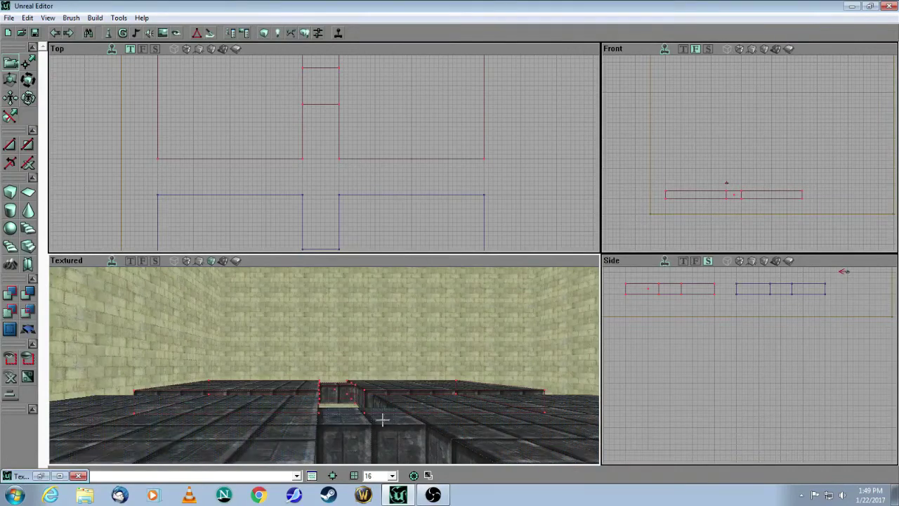
{"action": "mouse_move", "coordinate": [455, 427]}
{"action": "left_mouse_down"}
{"action": "mouse_move", "coordinate": [456, 417]}
{"action": "mouse_move", "coordinate": [455, 427]}
{"action": "left_mouse_up"}
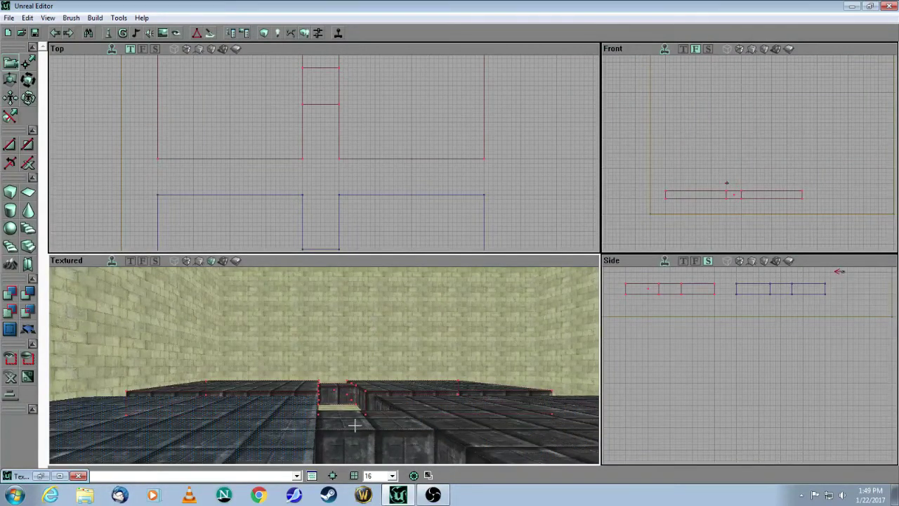
{"action": "right_click", "coordinate": [482, 430]}
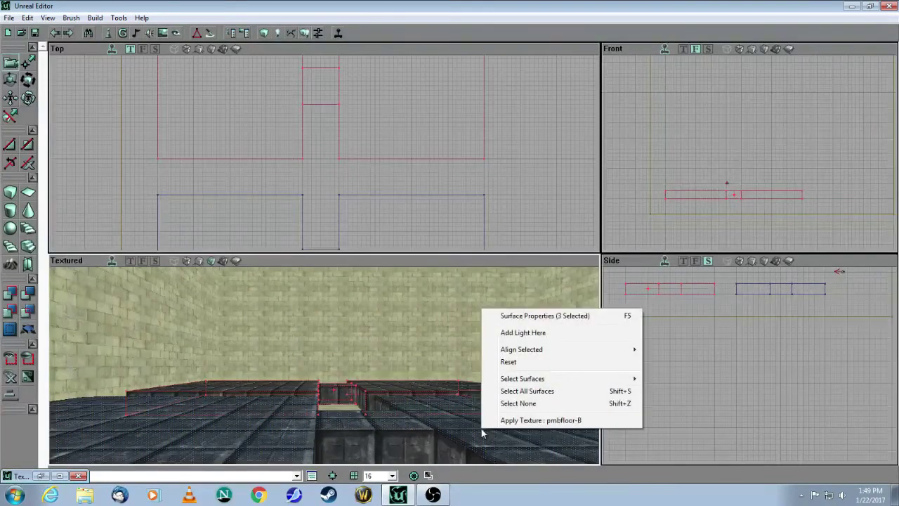
{"action": "mouse_move", "coordinate": [572, 353]}
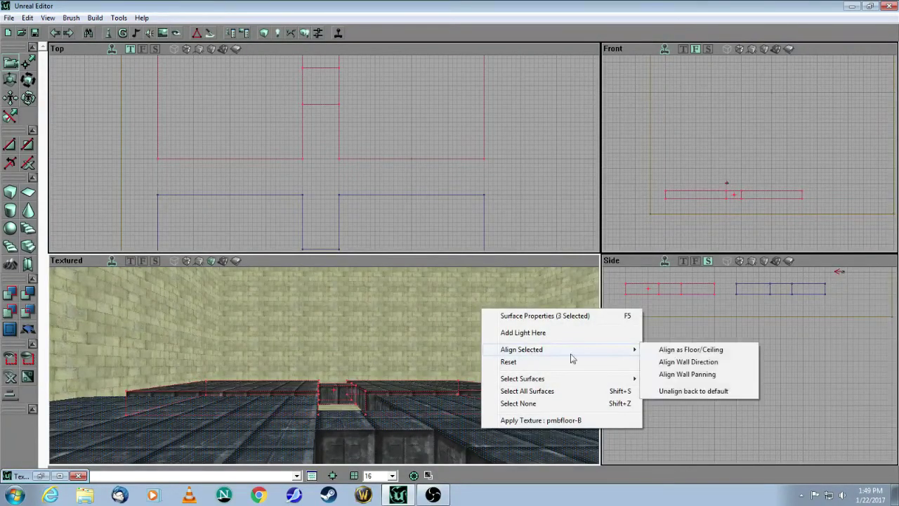
{"action": "left_click", "coordinate": [671, 360]}
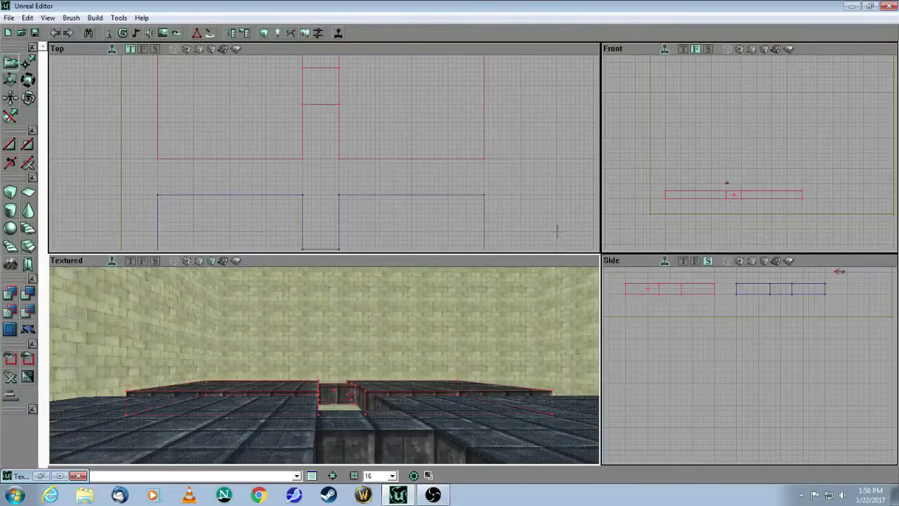
- Select the three top surfaces of the copied platforms and bridge and align them as Floor/Ceiling
{"action": "left_click_drag", "start_coordinate": [428, 352], "coordinate": [258, 426]}
{"action": "left_click_drag", "start_coordinate": [416, 379], "coordinate": [391, 295]}
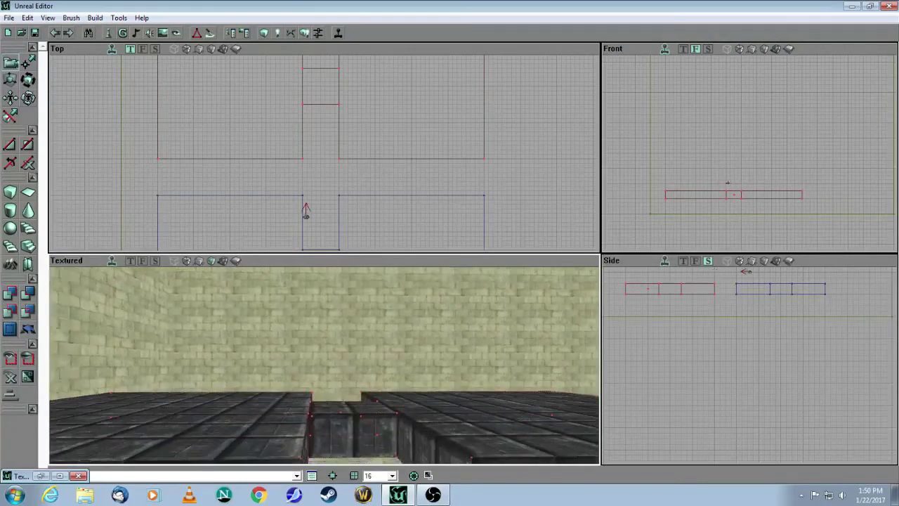
{"action": "mouse_move", "coordinate": [307, 401]}
{"action": "left_mouse_down"}
{"action": "mouse_move", "coordinate": [302, 387]}
{"action": "mouse_move", "coordinate": [282, 403]}
{"action": "left_mouse_up"}
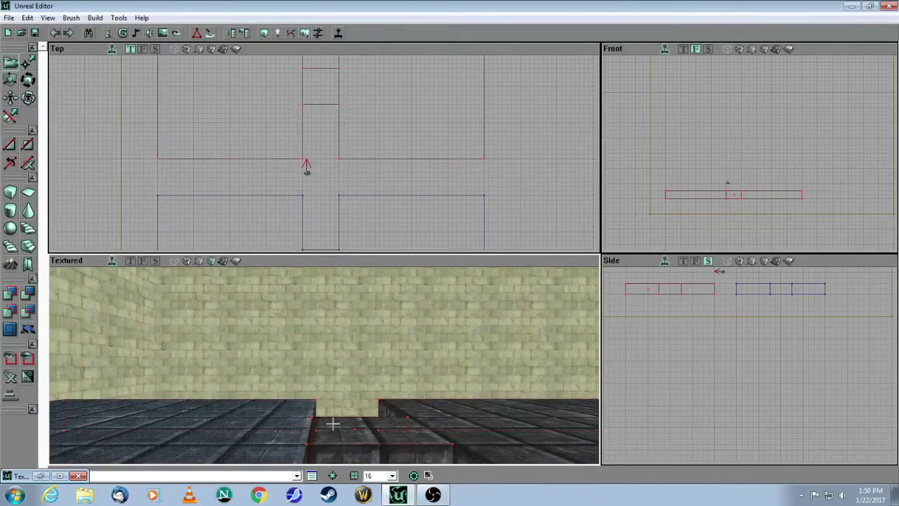
{"action": "right_click", "coordinate": [505, 433]}
{"action": "mouse_move", "coordinate": [590, 355]}
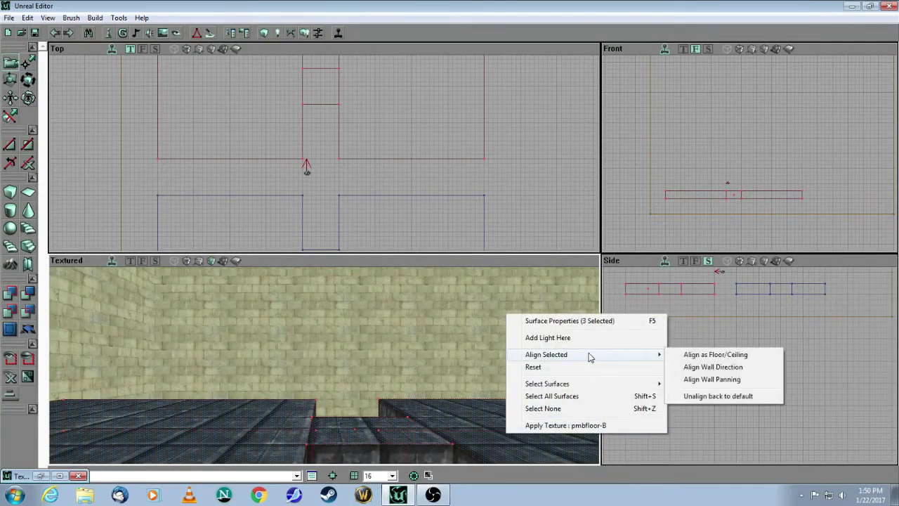
{"action": "left_click", "coordinate": [692, 355]}
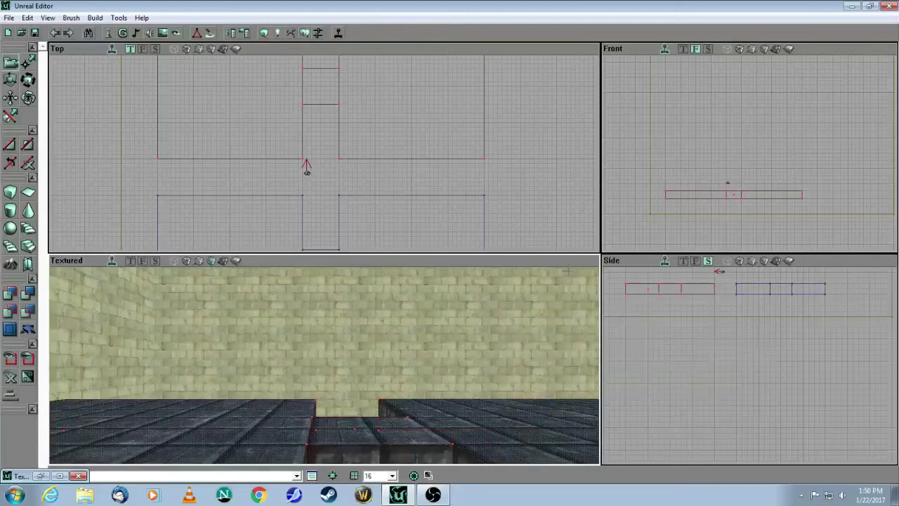
- Move the builder brush off the copied platform set in the Top view, then merge the copy's polygons and deselect it
{"action": "left_click_drag", "start_coordinate": [460, 324], "coordinate": [460, 345]}
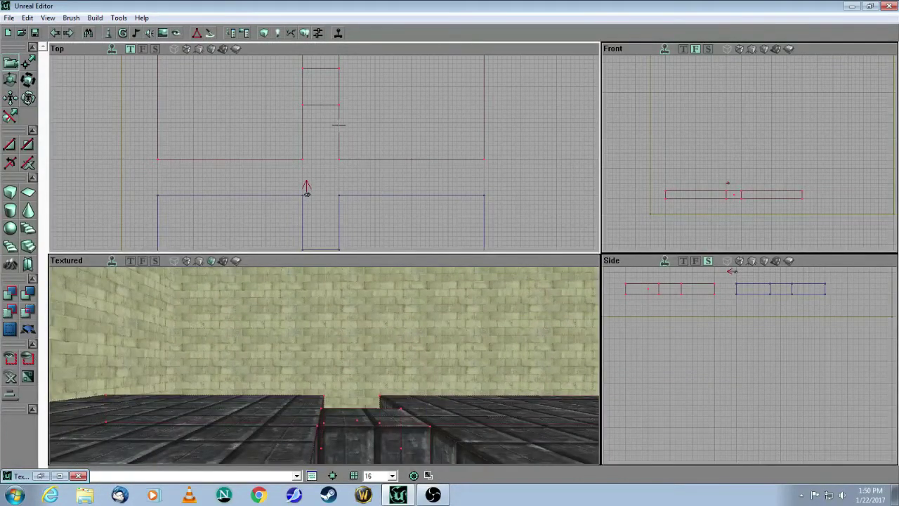
{"action": "left_click_drag", "start_coordinate": [425, 125], "coordinate": [217, 116], "text": "ctrl"}
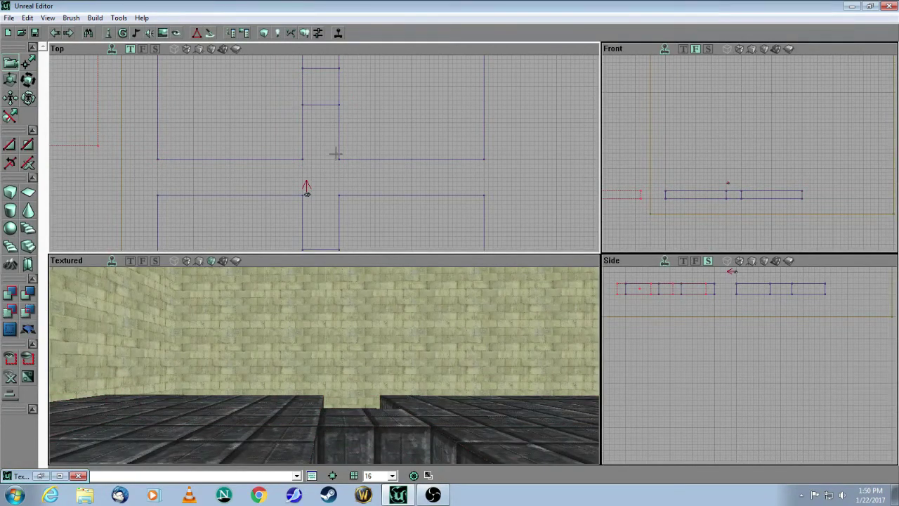
{"action": "left_click", "coordinate": [340, 143]}
{"action": "mouse_move", "coordinate": [327, 357]}
{"action": "left_mouse_down"}
{"action": "mouse_move", "coordinate": [327, 414]}
{"action": "mouse_move", "coordinate": [393, 379]}
{"action": "mouse_move", "coordinate": [339, 309]}
{"action": "mouse_move", "coordinate": [330, 355]}
{"action": "left_mouse_up"}
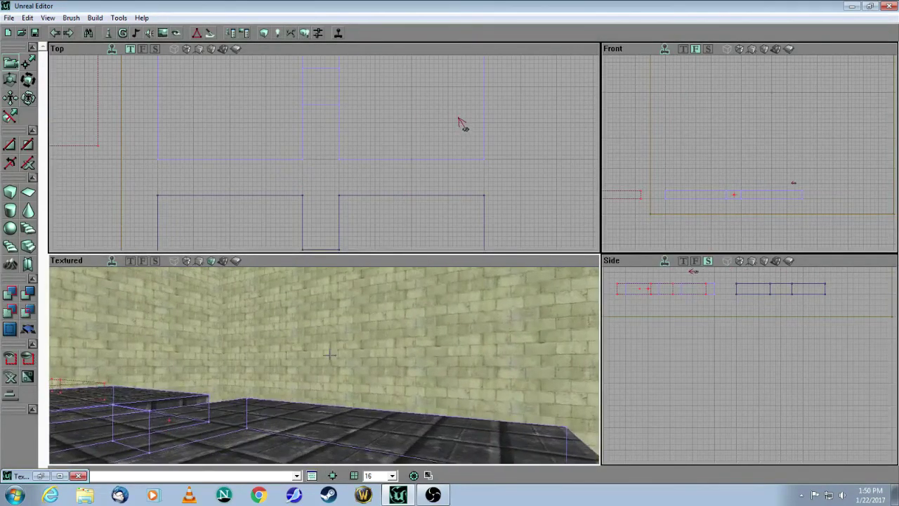
{"action": "left_click_drag", "start_coordinate": [462, 124], "coordinate": [454, 156]}
{"action": "right_click", "coordinate": [475, 144]}
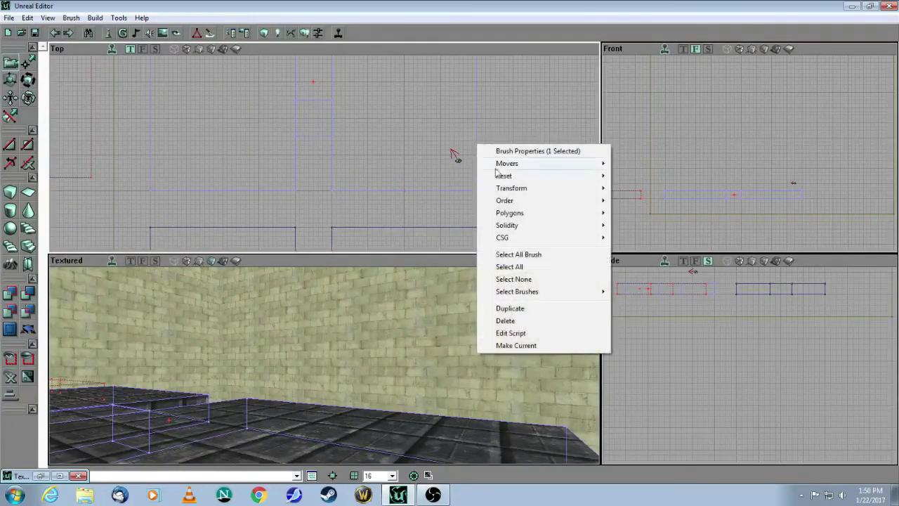
{"action": "mouse_move", "coordinate": [520, 217]}
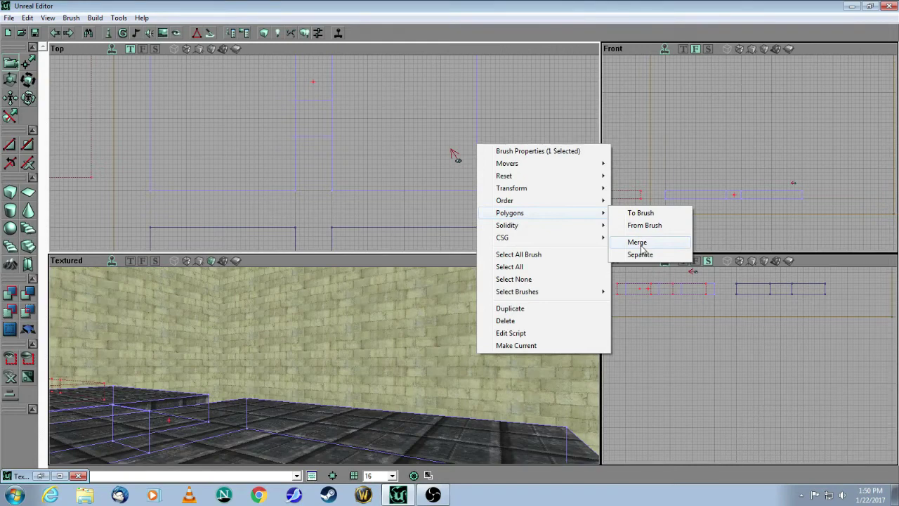
{"action": "left_click", "coordinate": [639, 242]}
{"action": "left_click", "coordinate": [560, 205]}
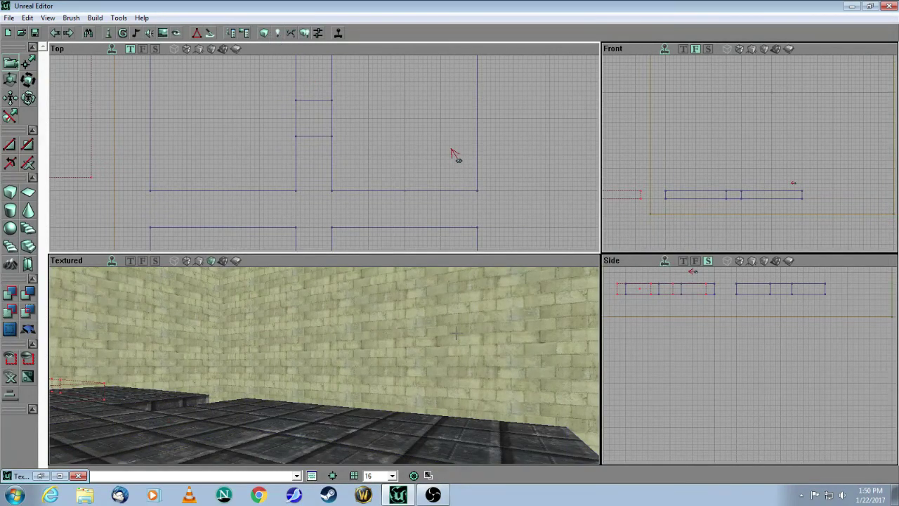
- Apply the metals4 texture from the UTtech1 Floor group to the copied set's top surfaces, close the texture browser and compare both sets
{"action": "mouse_move", "coordinate": [451, 327]}
{"action": "left_mouse_down"}
{"action": "mouse_move", "coordinate": [400, 358]}
{"action": "mouse_move", "coordinate": [393, 326]}
{"action": "mouse_move", "coordinate": [453, 333]}
{"action": "left_mouse_up"}
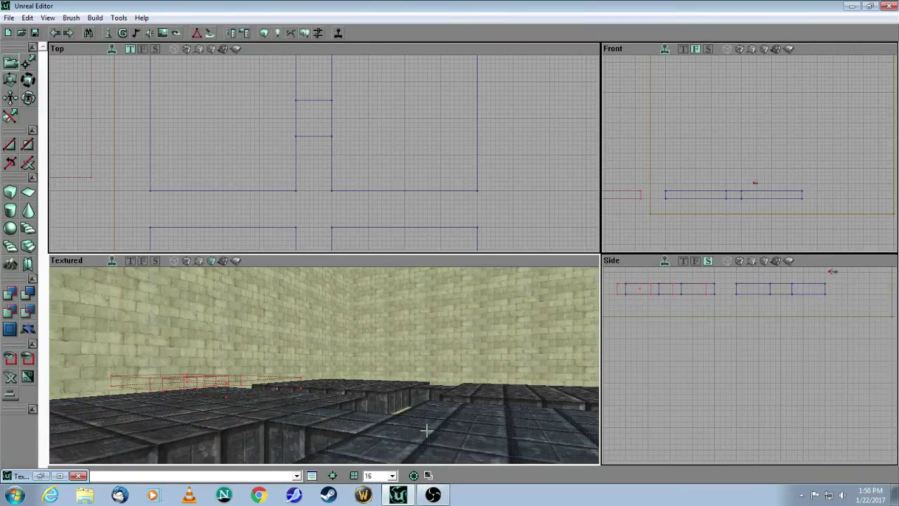
{"action": "left_click_drag", "start_coordinate": [424, 384], "coordinate": [423, 384]}
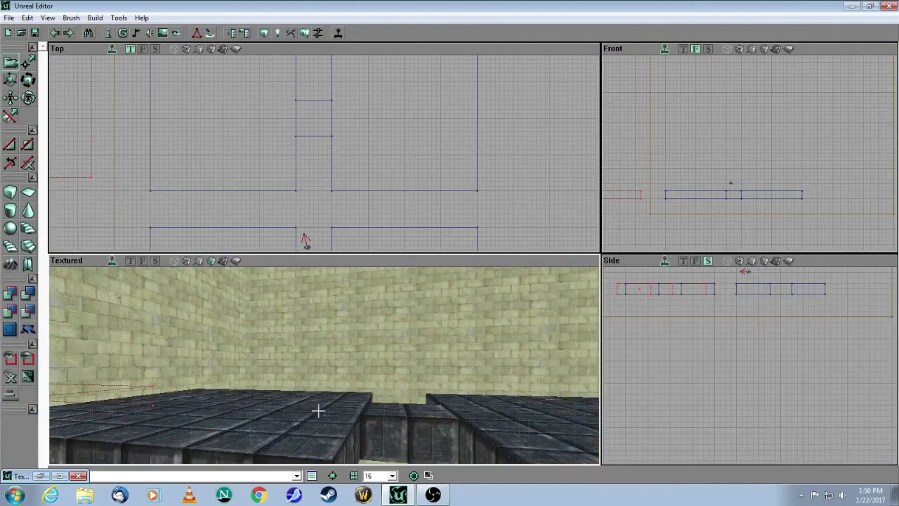
{"action": "left_click", "coordinate": [163, 34]}
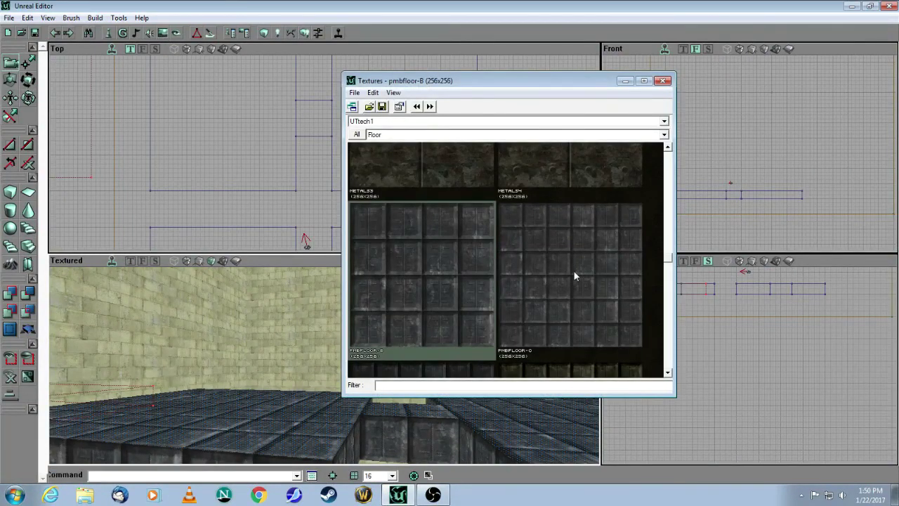
{"action": "left_click", "coordinate": [667, 147]}
{"action": "left_click", "coordinate": [667, 149]}
{"action": "left_click", "coordinate": [562, 222]}
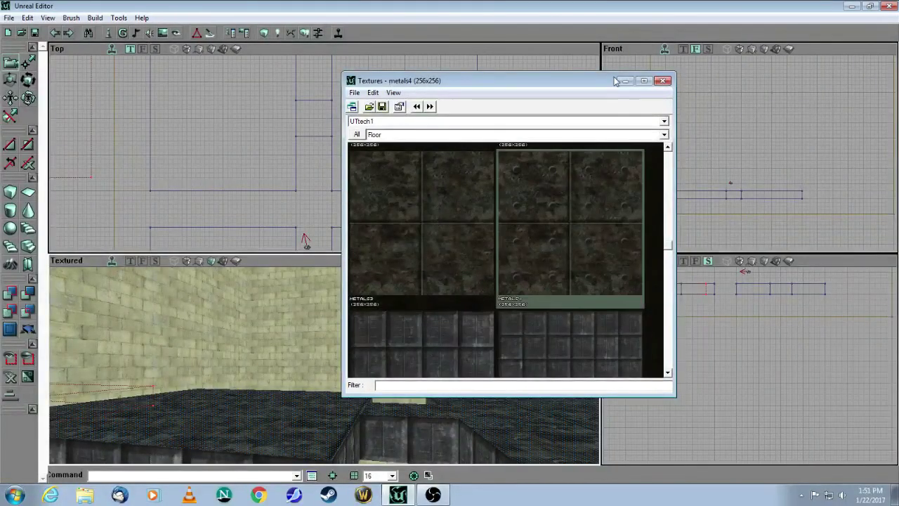
{"action": "left_click", "coordinate": [661, 82]}
{"action": "left_click", "coordinate": [466, 276]}
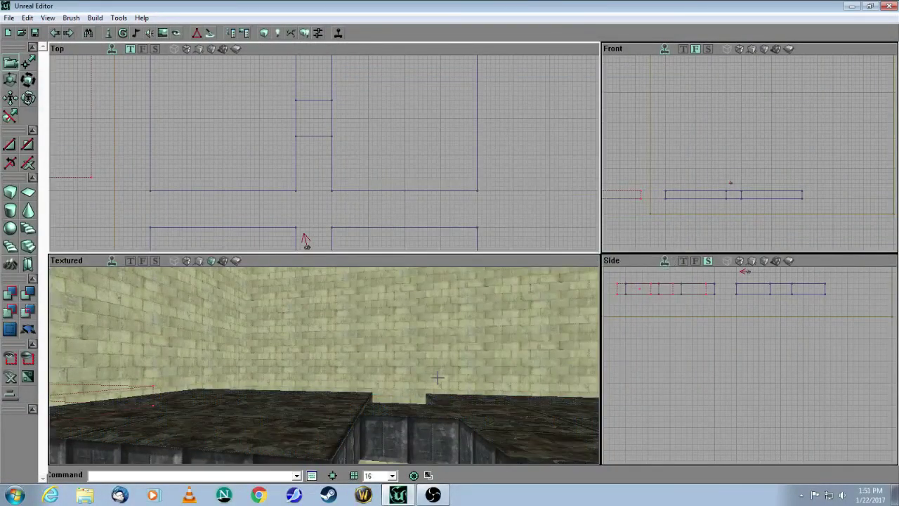
{"action": "left_click_drag", "start_coordinate": [436, 376], "coordinate": [477, 383]}
{"action": "mouse_move", "coordinate": [324, 366]}
{"action": "left_mouse_down"}
{"action": "mouse_move", "coordinate": [312, 333]}
{"action": "mouse_move", "coordinate": [317, 303]}
{"action": "mouse_move", "coordinate": [302, 365]}
{"action": "left_mouse_up"}
{"action": "key", "text": "Down"}
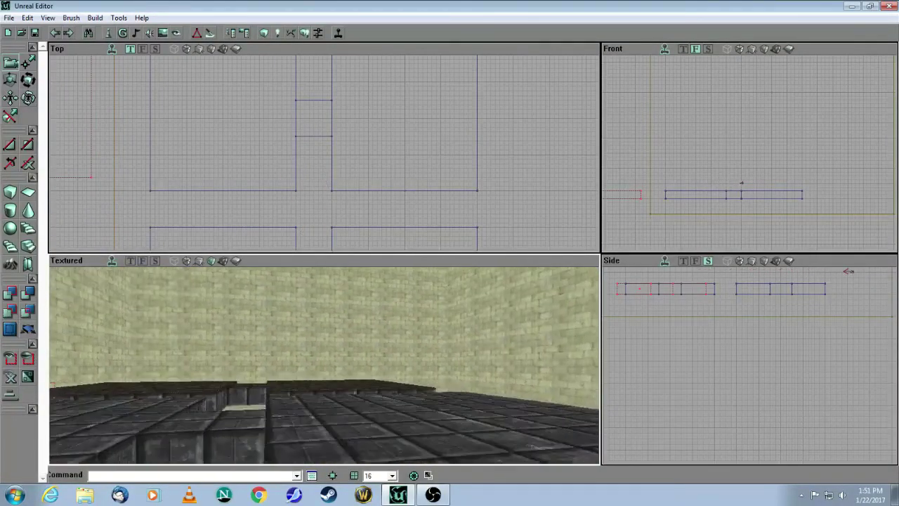